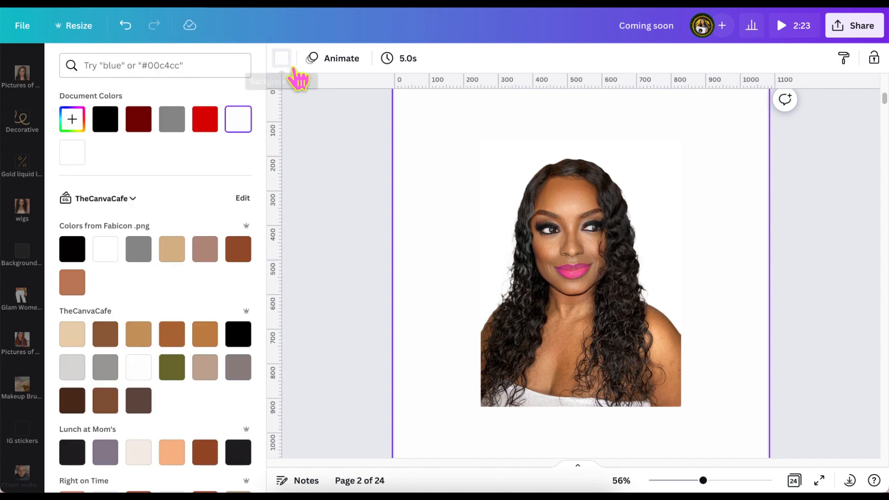
- Set the page 2 background to red and remove the background from the portrait photo
{"action": "left_click", "coordinate": [213, 130]}
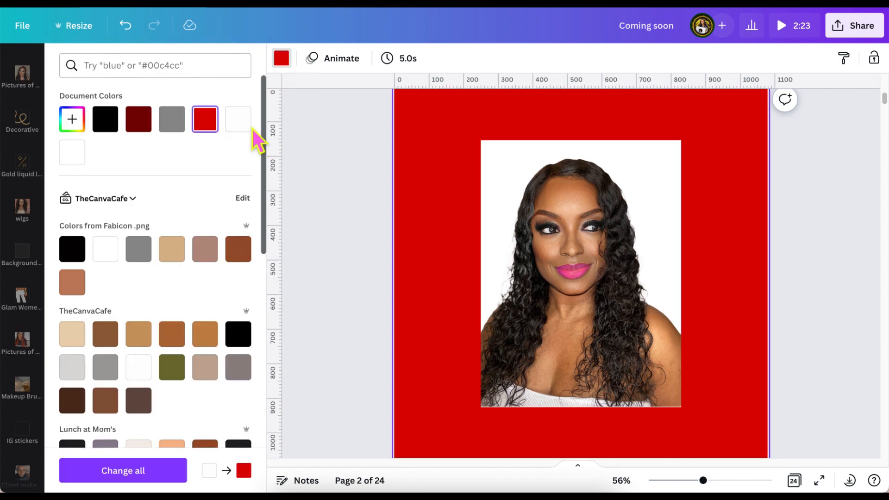
{"action": "left_click", "coordinate": [595, 224]}
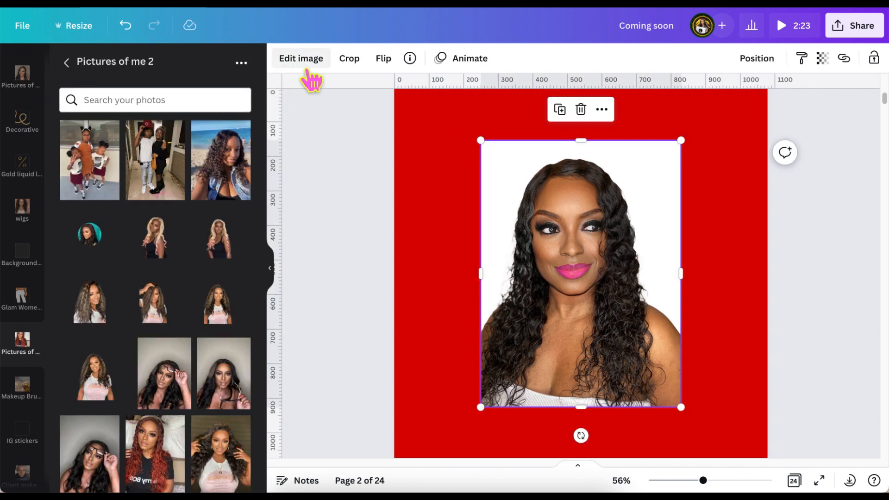
{"action": "left_click", "coordinate": [309, 74]}
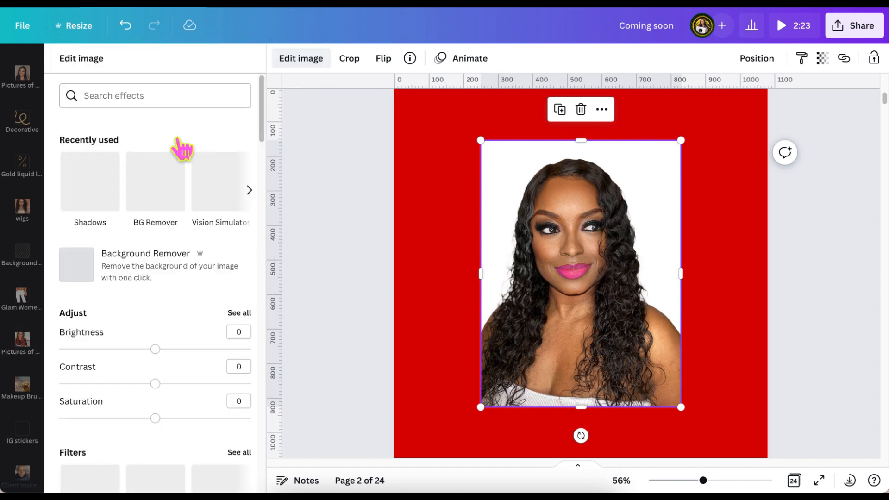
{"action": "left_click", "coordinate": [158, 197]}
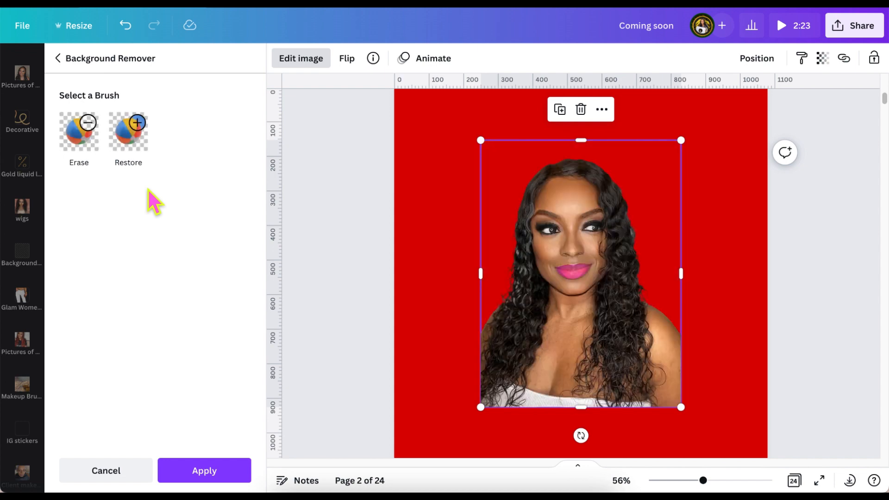
{"action": "left_click", "coordinate": [212, 468]}
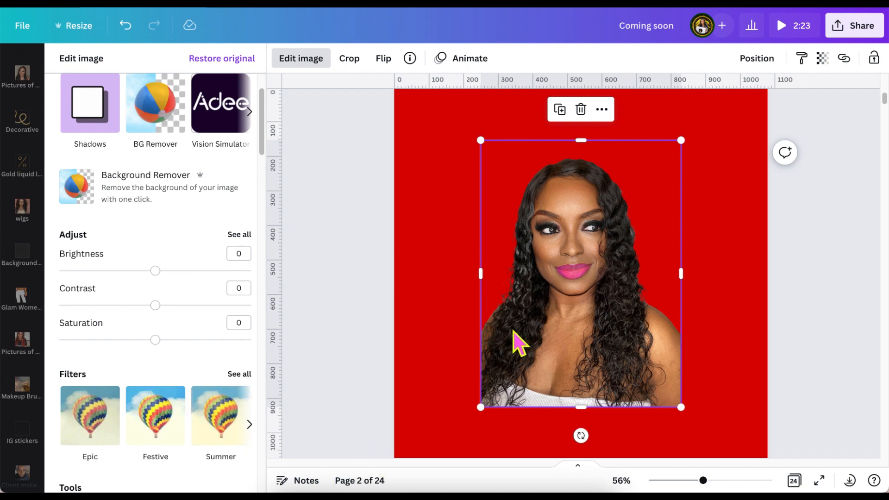
- Duplicate the cut-out portrait twice and place both copies, overlapping, in the page's lower-right corner
{"action": "left_click", "coordinate": [567, 117]}
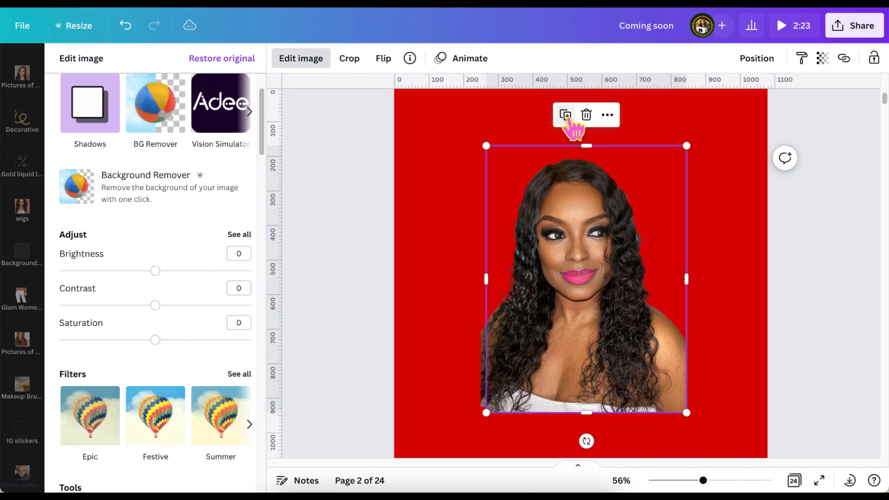
{"action": "left_click", "coordinate": [575, 124]}
{"action": "left_click_drag", "start_coordinate": [639, 322], "coordinate": [707, 419]}
{"action": "left_click_drag", "start_coordinate": [548, 317], "coordinate": [673, 429]}
- Enlarge the original portrait to roughly the page's height and place it partly past the page's left edge
{"action": "left_click", "coordinate": [559, 271]}
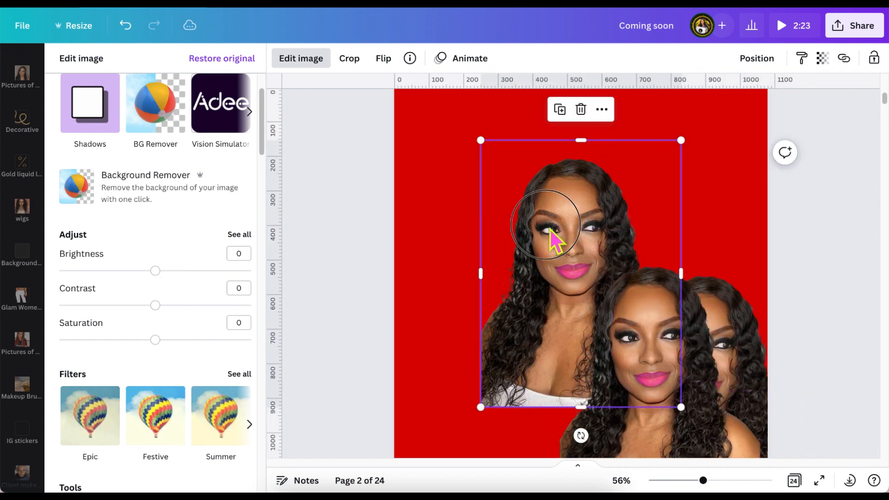
{"action": "left_click_drag", "start_coordinate": [550, 229], "coordinate": [446, 224]}
{"action": "left_click_drag", "start_coordinate": [703, 480], "coordinate": [703, 480]}
{"action": "left_click_drag", "start_coordinate": [577, 134], "coordinate": [626, 66]}
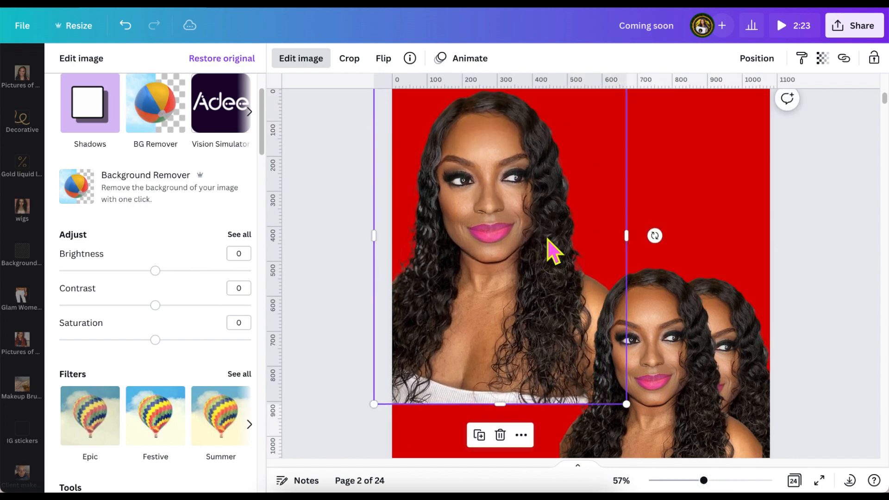
{"action": "scroll", "coordinate": [407, 365], "scroll_direction": "down", "scroll_amount": 1}
{"action": "left_click_drag", "start_coordinate": [504, 370], "coordinate": [507, 429]}
{"action": "scroll", "coordinate": [504, 433], "scroll_direction": "up", "scroll_amount": 2}
{"action": "left_click_drag", "start_coordinate": [454, 373], "coordinate": [402, 377]}
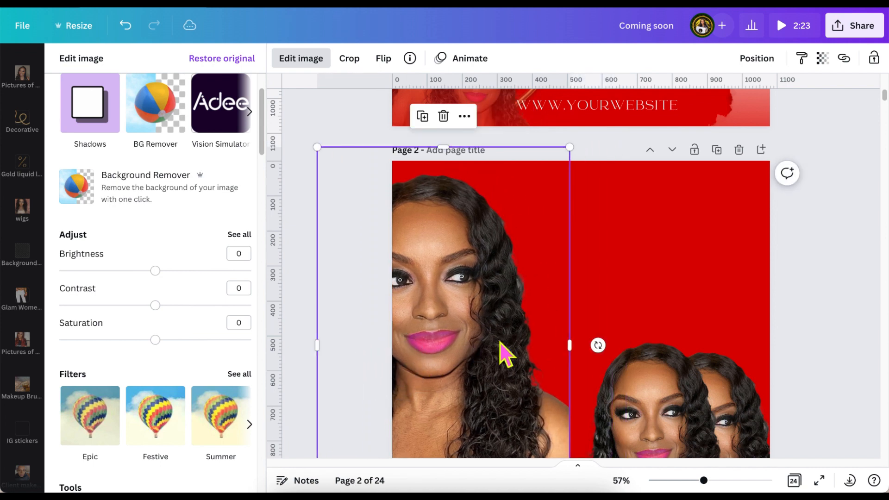
- Lower the large portrait's transparency value so it fades into the red background
{"action": "left_click", "coordinate": [822, 58]}
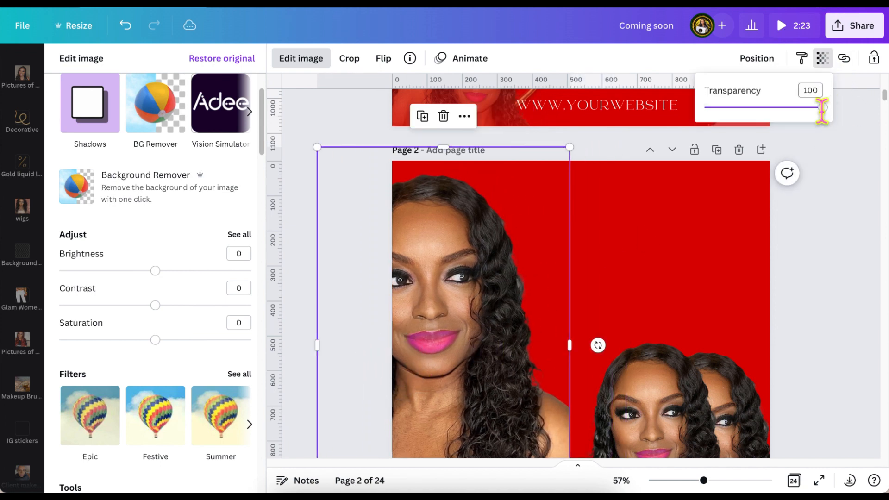
{"action": "left_click_drag", "start_coordinate": [840, 127], "coordinate": [725, 107]}
{"action": "scroll", "coordinate": [565, 218], "scroll_direction": "down", "scroll_amount": 3}
{"action": "left_click", "coordinate": [822, 57]}
{"action": "left_click", "coordinate": [796, 190]}
{"action": "scroll", "coordinate": [796, 189], "scroll_direction": "up", "scroll_amount": 1}
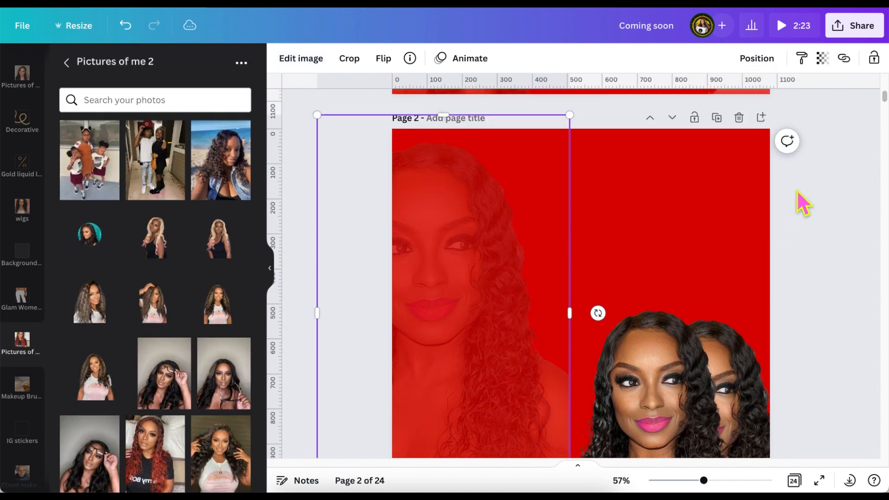
{"action": "scroll", "coordinate": [796, 189], "scroll_direction": "down", "scroll_amount": 2}
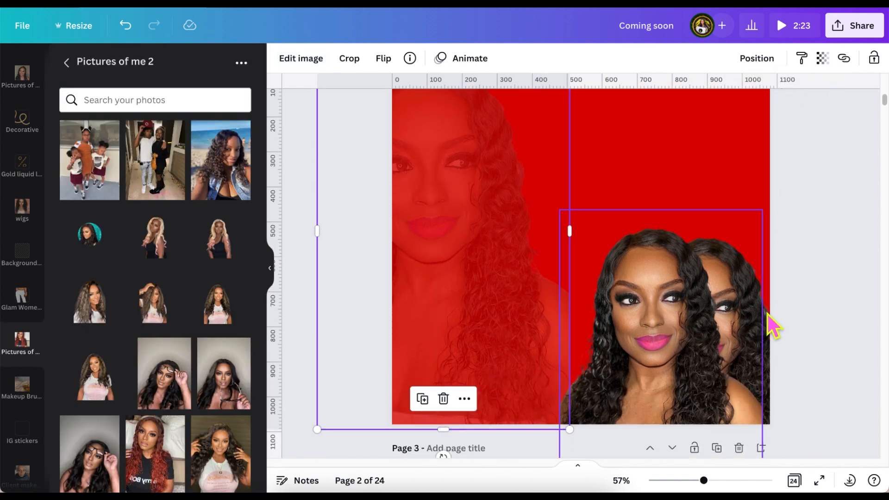
{"action": "left_click", "coordinate": [786, 307]}
- Add a page after page 2 and move the two smaller portraits onto it
{"action": "scroll", "coordinate": [786, 307], "scroll_direction": "up", "scroll_amount": 2}
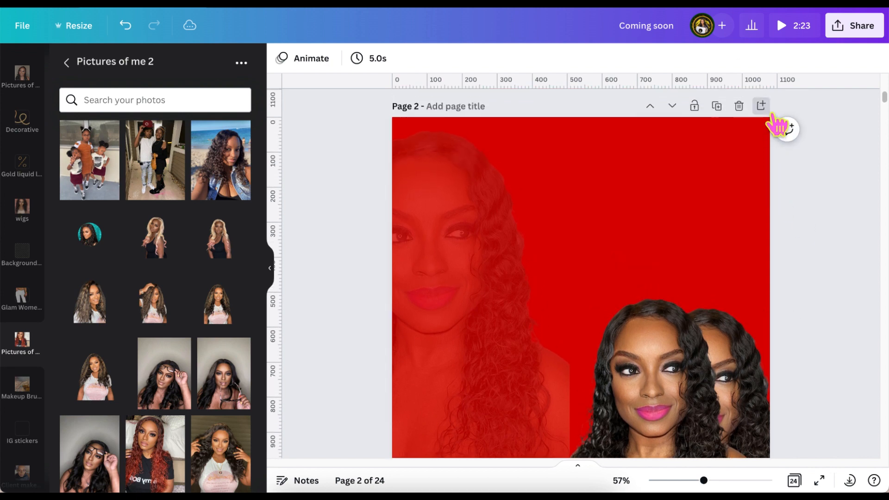
{"action": "left_click", "coordinate": [760, 106]}
{"action": "scroll", "coordinate": [821, 217], "scroll_direction": "up", "scroll_amount": 5}
{"action": "left_click_drag", "start_coordinate": [822, 219], "coordinate": [605, 498]}
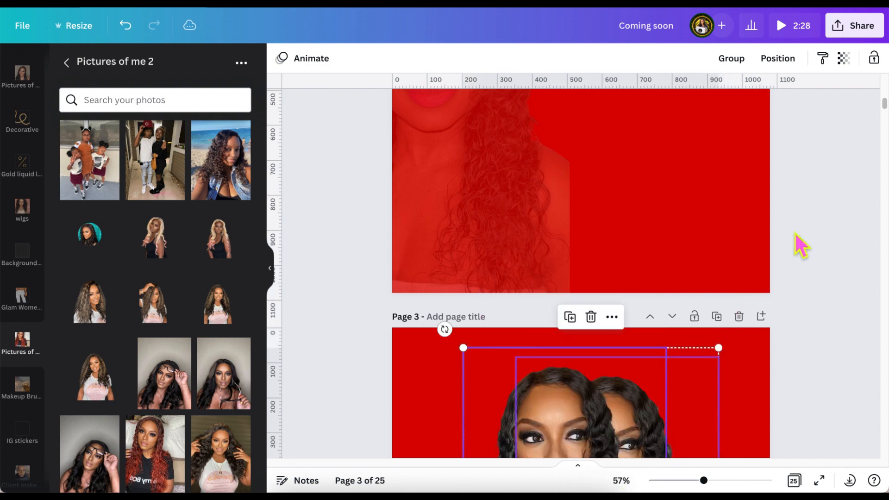
- Search the elements for "blur" graphics and insert the vertical gradient that fades to one side on page 2
{"action": "scroll", "coordinate": [794, 232], "scroll_direction": "up", "scroll_amount": 4}
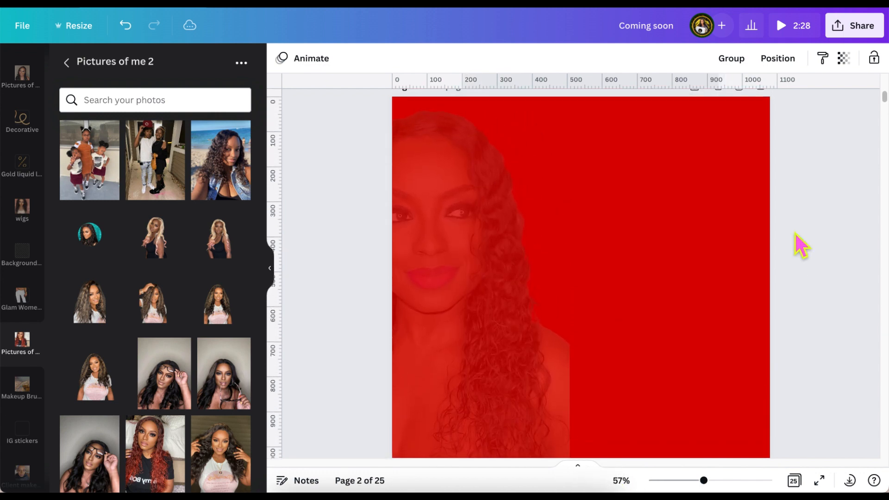
{"action": "left_click", "coordinate": [668, 282]}
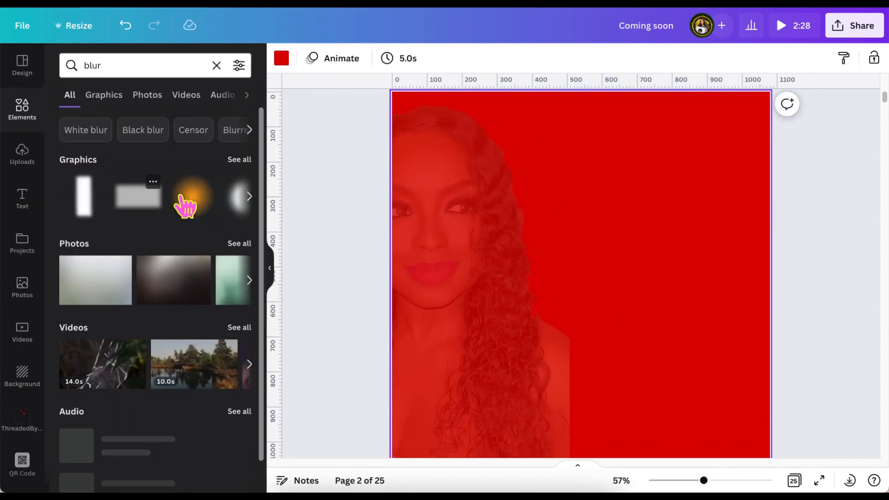
{"action": "left_click", "coordinate": [249, 160]}
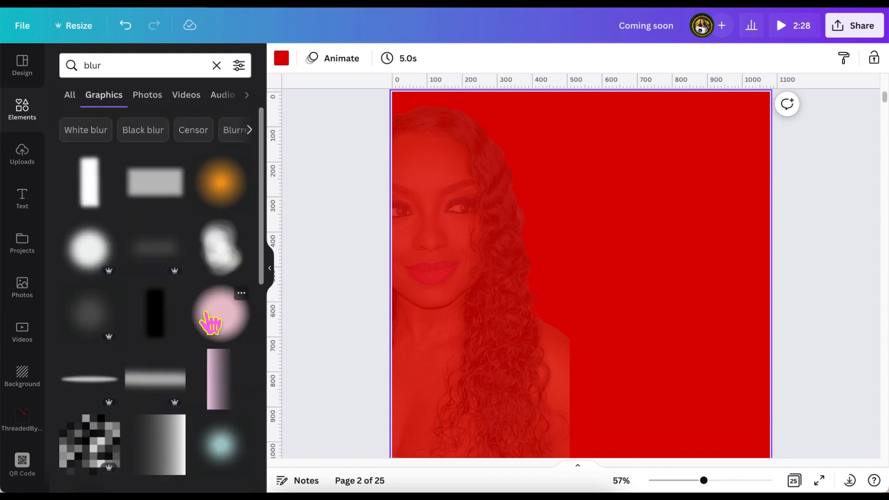
{"action": "left_click", "coordinate": [226, 390]}
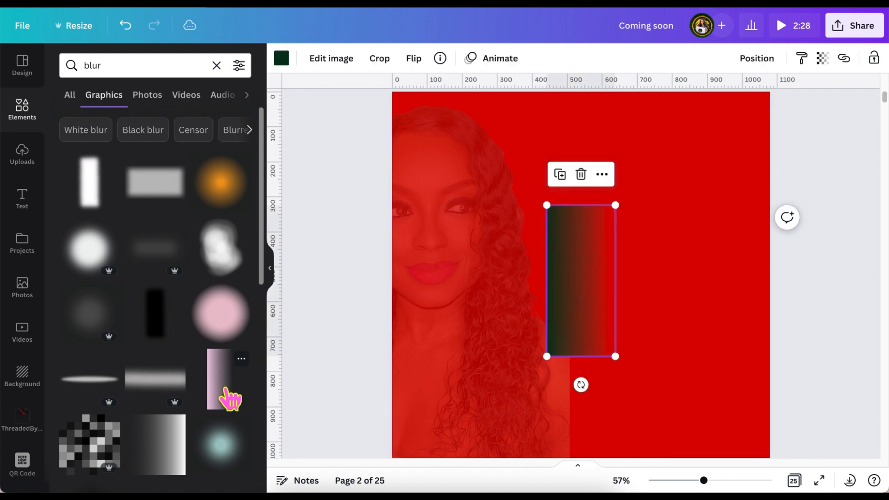
- Enlarge the gradient to the full page height, 490 wide by 1,080 high
{"action": "left_click_drag", "start_coordinate": [604, 258], "coordinate": [571, 143]}
{"action": "left_click_drag", "start_coordinate": [590, 298], "coordinate": [682, 465]}
{"action": "scroll", "coordinate": [681, 465], "scroll_direction": "down", "scroll_amount": 1}
{"action": "left_click_drag", "start_coordinate": [676, 406], "coordinate": [682, 429]}
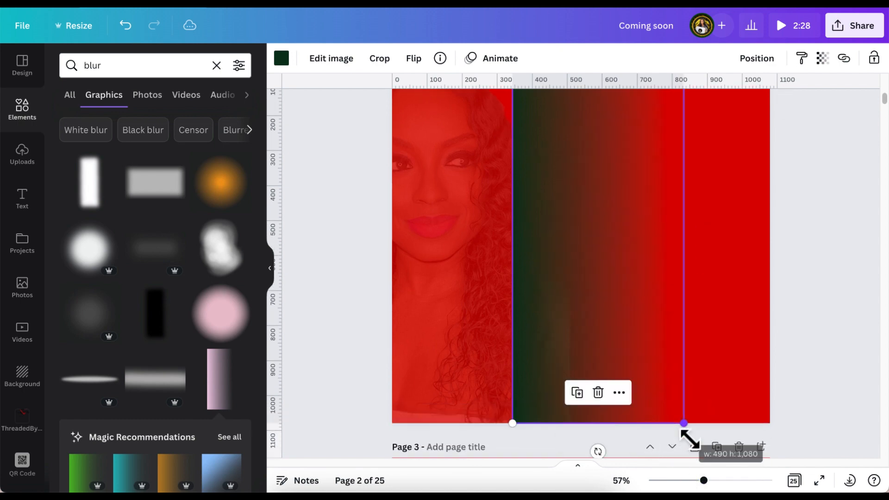
{"action": "scroll", "coordinate": [683, 431], "scroll_direction": "up", "scroll_amount": 2}
{"action": "scroll", "coordinate": [688, 445], "scroll_direction": "down", "scroll_amount": 1}
- Flip the gradient horizontally and move it left to cover the cut edge of the faded portrait
{"action": "left_click", "coordinate": [413, 58]}
{"action": "left_click", "coordinate": [458, 88]}
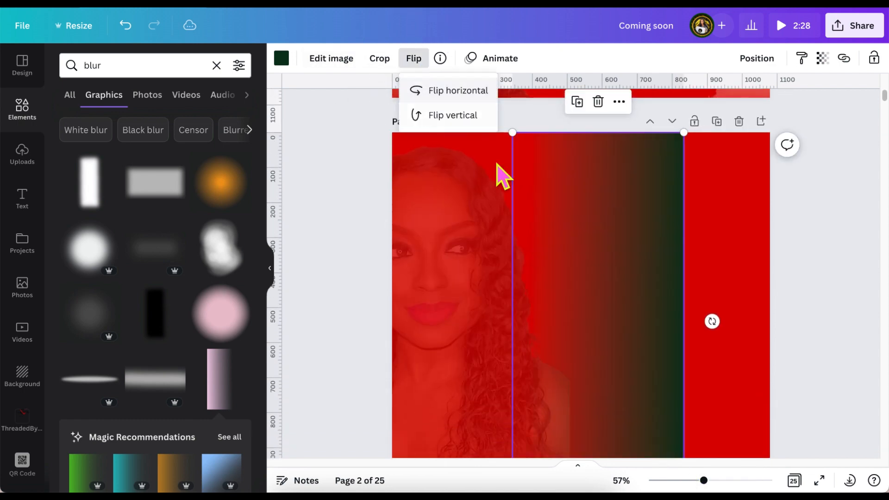
{"action": "left_click", "coordinate": [578, 245]}
{"action": "scroll", "coordinate": [581, 250], "scroll_direction": "down", "scroll_amount": 3}
{"action": "left_click_drag", "start_coordinate": [581, 250], "coordinate": [491, 252]}
{"action": "scroll", "coordinate": [491, 252], "scroll_direction": "up", "scroll_amount": 1}
{"action": "scroll", "coordinate": [487, 242], "scroll_direction": "up", "scroll_amount": 1}
{"action": "scroll", "coordinate": [584, 109], "scroll_direction": "down", "scroll_amount": 1}
{"action": "scroll", "coordinate": [585, 109], "scroll_direction": "up", "scroll_amount": 1}
{"action": "left_click_drag", "start_coordinate": [533, 185], "coordinate": [532, 178]}
{"action": "left_click_drag", "start_coordinate": [704, 480], "coordinate": [701, 480]}
{"action": "scroll", "coordinate": [507, 213], "scroll_direction": "down", "scroll_amount": 1}
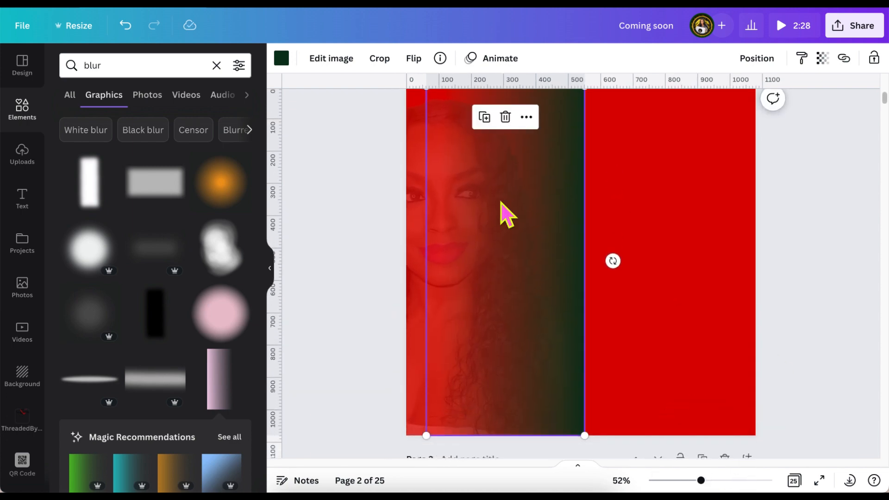
- Recolor the gradient with the document's red so it blends with the page background
{"action": "left_click", "coordinate": [283, 62]}
{"action": "left_click", "coordinate": [238, 119]}
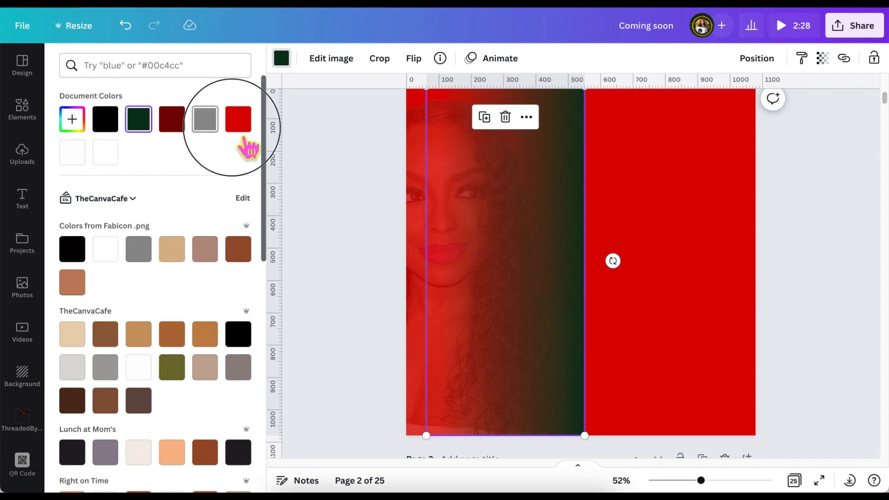
{"action": "left_click", "coordinate": [340, 188]}
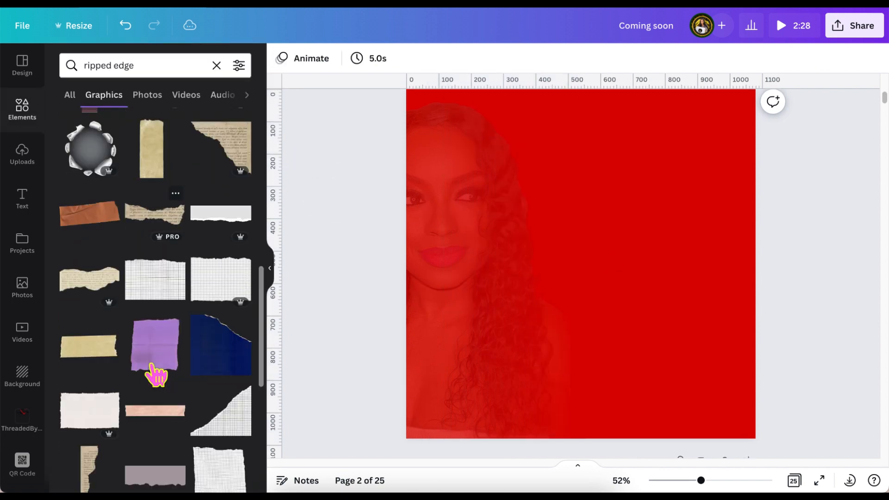
- Browse the "ripped edge" graphics and insert the vertical white torn-paper strip on page 2
{"action": "scroll", "coordinate": [153, 371], "scroll_direction": "down", "scroll_amount": 5}
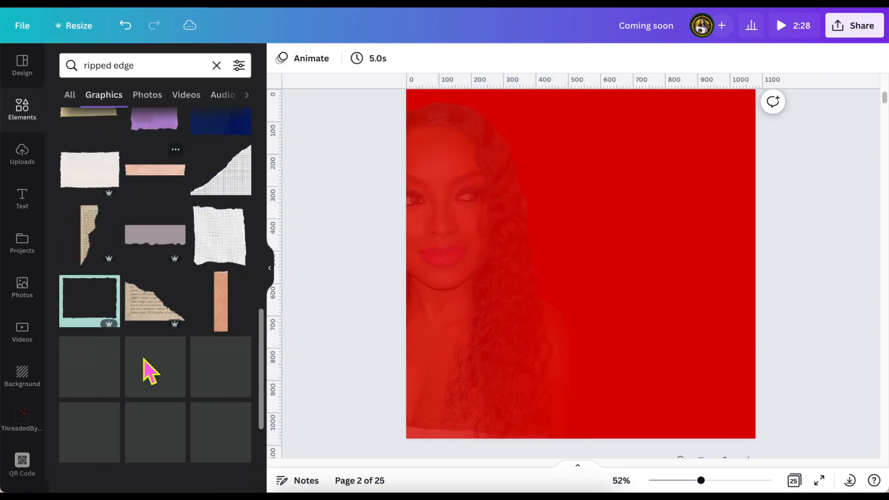
{"action": "scroll", "coordinate": [156, 375], "scroll_direction": "down", "scroll_amount": 3}
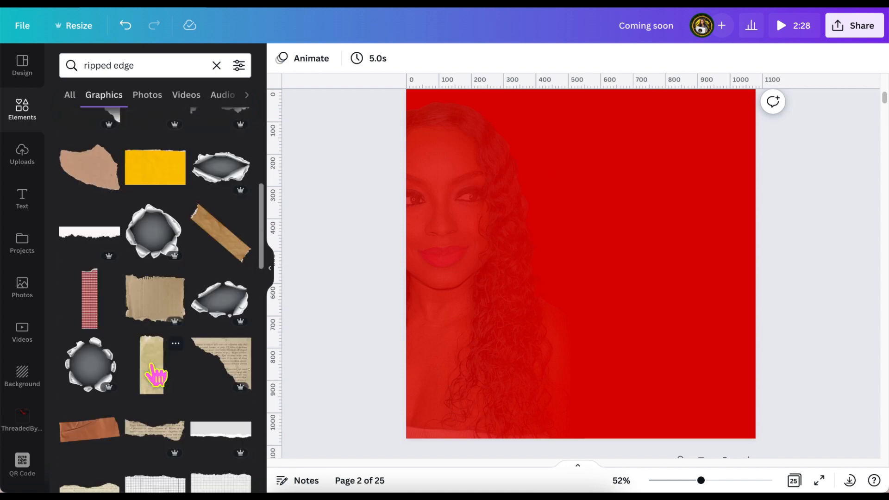
{"action": "scroll", "coordinate": [155, 371], "scroll_direction": "up", "scroll_amount": 3}
{"action": "left_click", "coordinate": [93, 236]}
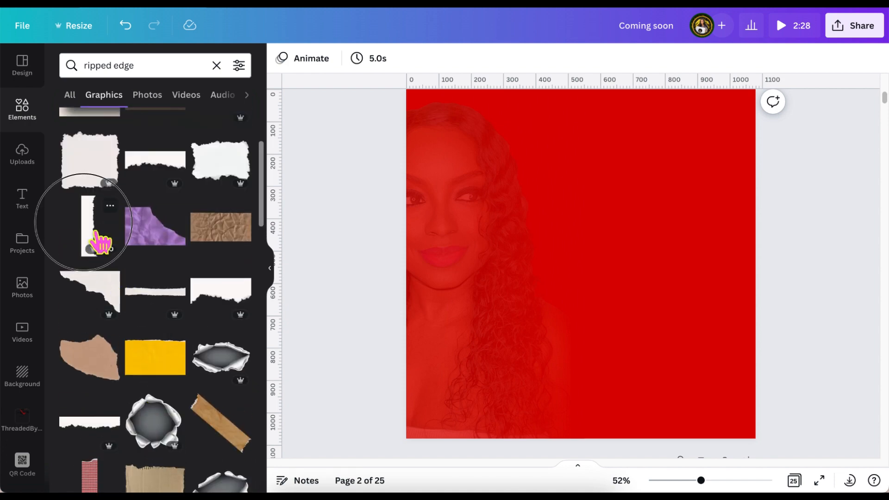
- Flip the torn-paper strip horizontally and move it to the page's upper-right corner
{"action": "left_click", "coordinate": [409, 69]}
{"action": "left_click", "coordinate": [419, 89]}
{"action": "left_click_drag", "start_coordinate": [611, 228], "coordinate": [736, 190]}
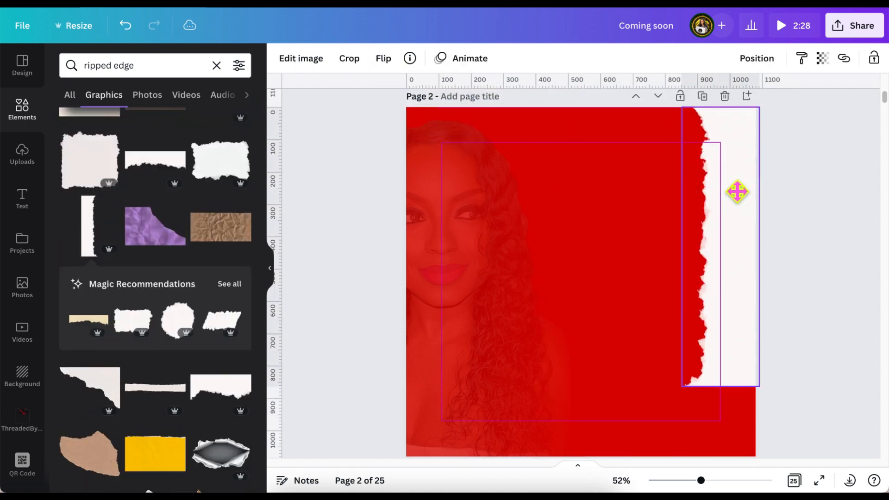
- Enlarge the torn-paper strip to the full page height and shift it slightly past the page's right edge
{"action": "scroll", "coordinate": [738, 287], "scroll_direction": "down", "scroll_amount": 3}
{"action": "left_click_drag", "start_coordinate": [724, 274], "coordinate": [727, 350]}
{"action": "scroll", "coordinate": [822, 261], "scroll_direction": "up", "scroll_amount": 4}
{"action": "scroll", "coordinate": [822, 261], "scroll_direction": "down", "scroll_amount": 1}
{"action": "left_click", "coordinate": [822, 260]}
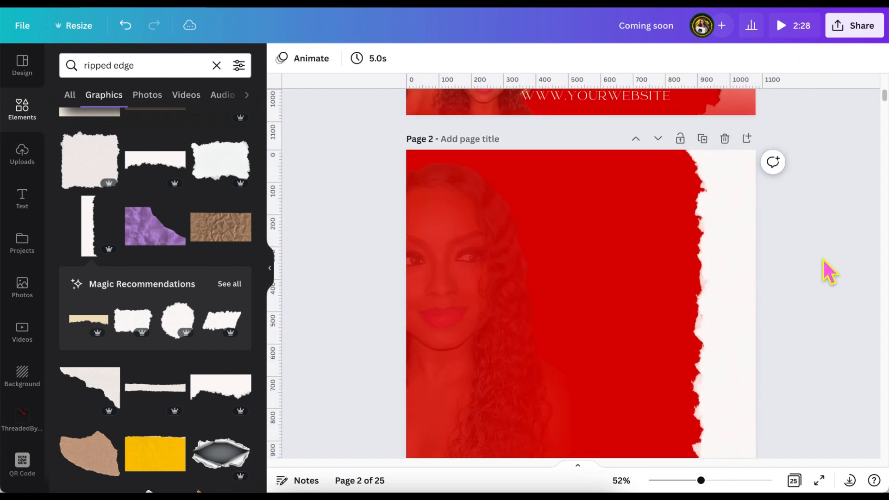
{"action": "scroll", "coordinate": [822, 260], "scroll_direction": "down", "scroll_amount": 2}
{"action": "left_click_drag", "start_coordinate": [745, 274], "coordinate": [763, 291]}
{"action": "scroll", "coordinate": [763, 292], "scroll_direction": "up", "scroll_amount": 1}
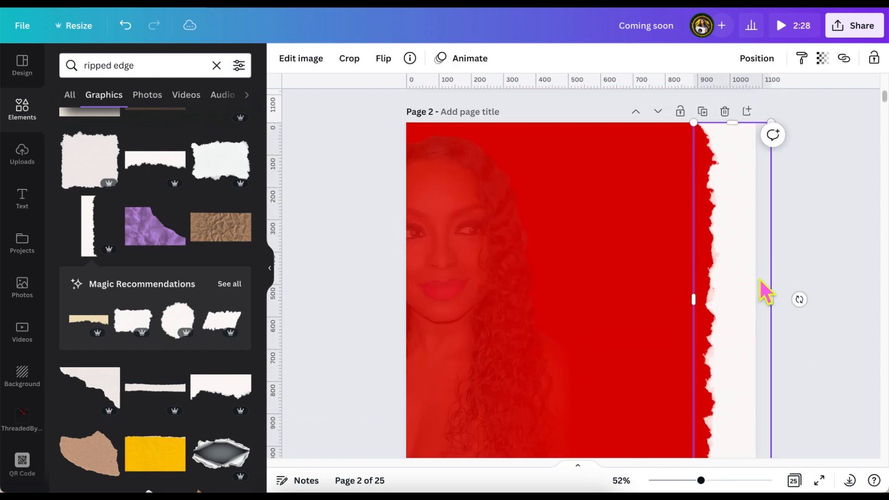
- Apply a Drop shadow effect to the torn-paper strip
{"action": "left_click", "coordinate": [327, 65]}
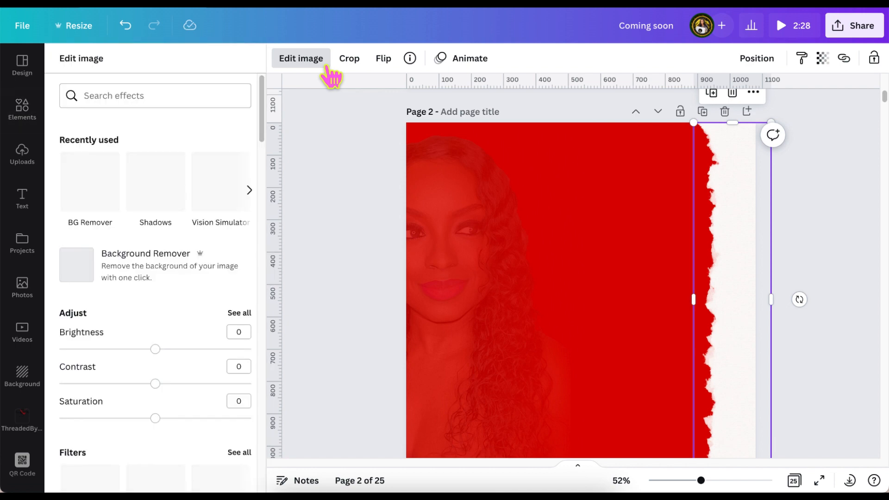
{"action": "left_click", "coordinate": [168, 207]}
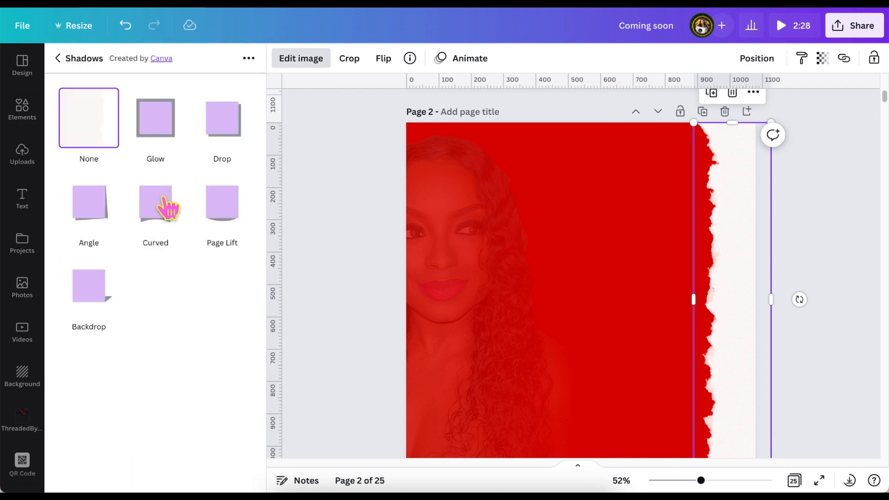
{"action": "left_click", "coordinate": [259, 127]}
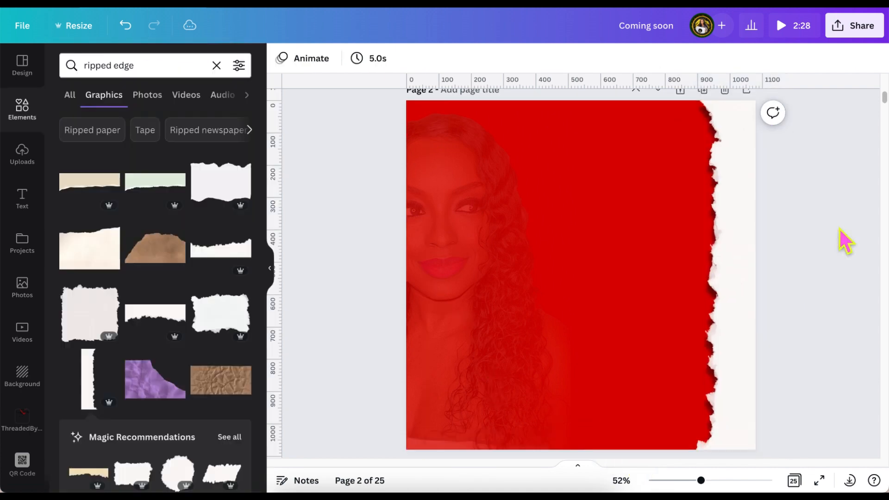
- Go to page 4 with the "My Curly Valentine" lettering and set its download format to PNG with a transparent background
{"action": "scroll", "coordinate": [839, 228], "scroll_direction": "down", "scroll_amount": 10}
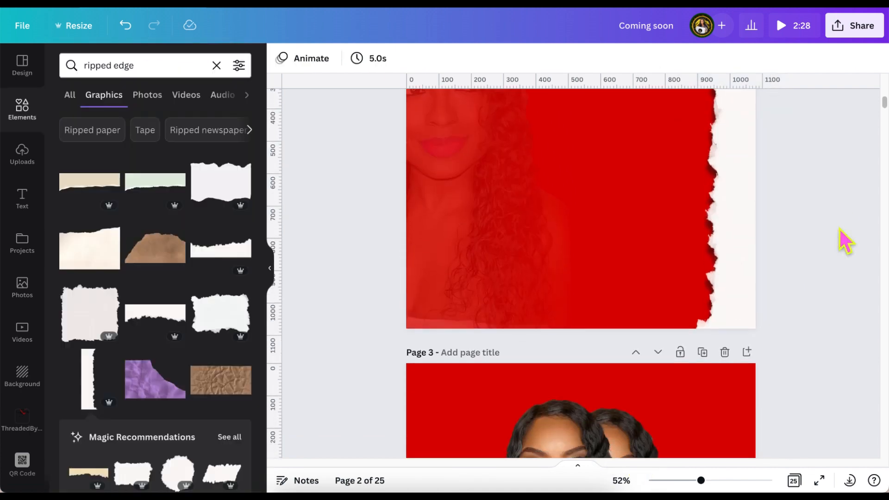
{"action": "scroll", "coordinate": [839, 227], "scroll_direction": "down", "scroll_amount": 1}
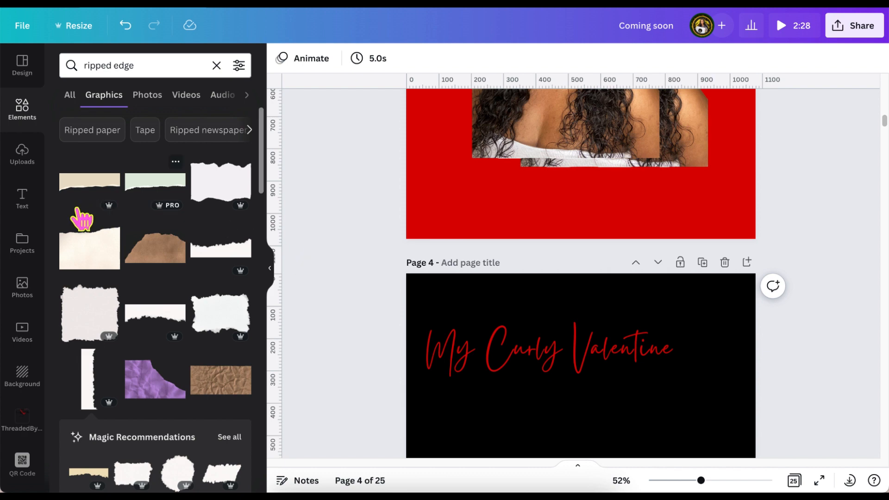
{"action": "left_click", "coordinate": [850, 36]}
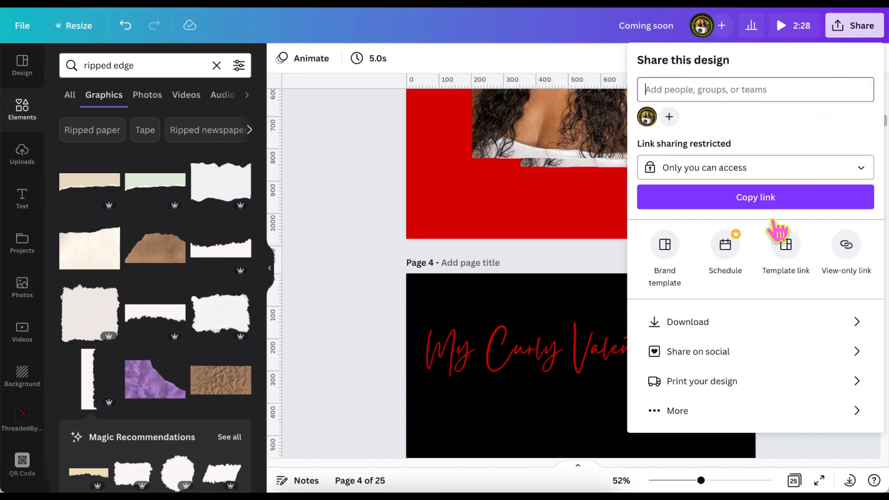
{"action": "left_click", "coordinate": [691, 331]}
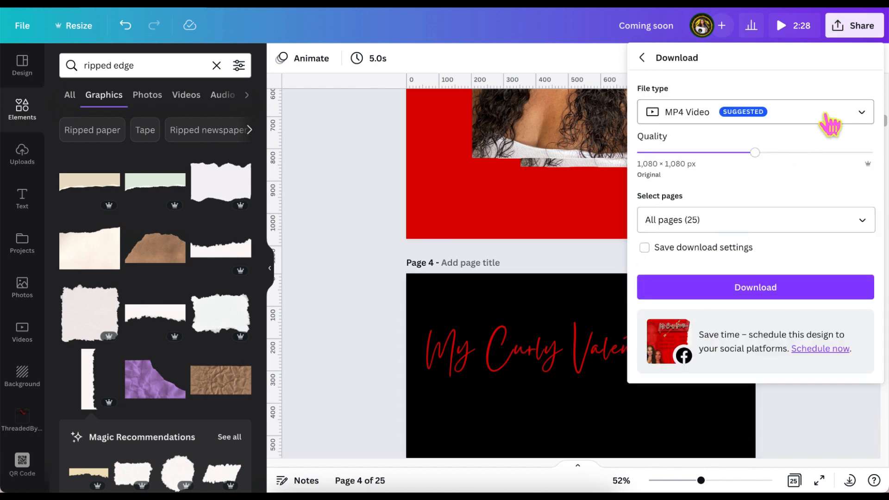
{"action": "left_click", "coordinate": [833, 119]}
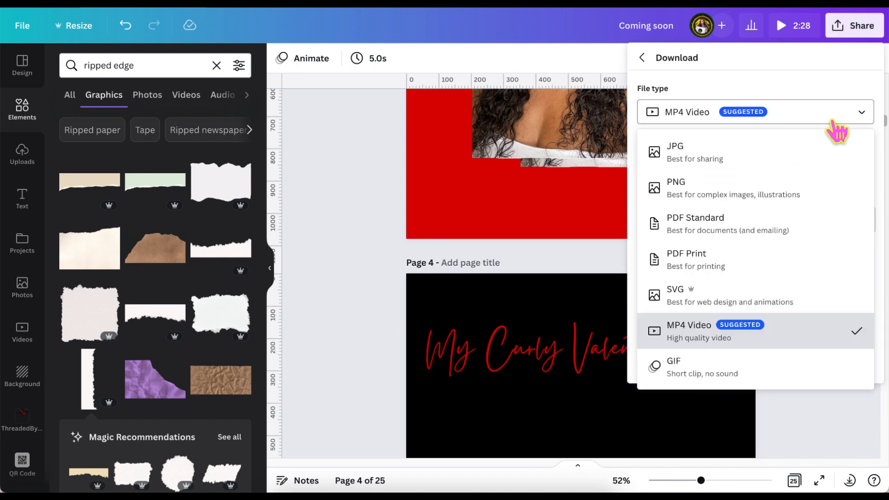
{"action": "left_click", "coordinate": [728, 204]}
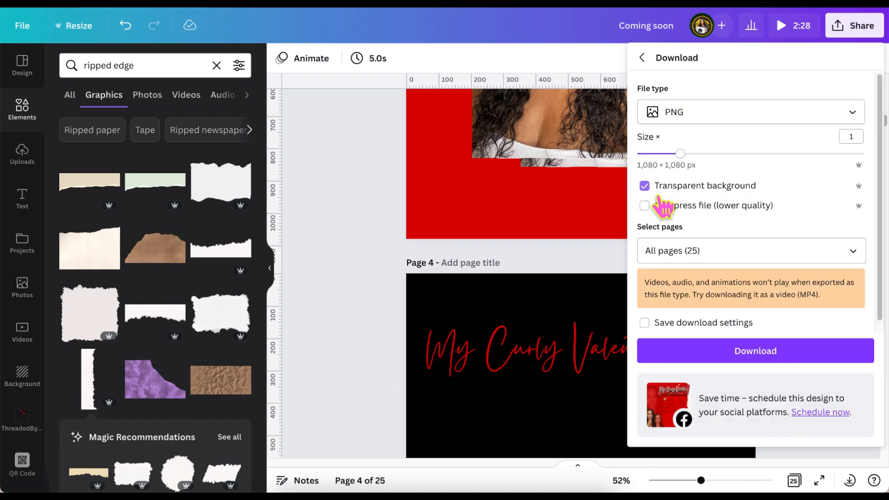
- Deselect all pages for the download and include only page 4
{"action": "left_click", "coordinate": [869, 268]}
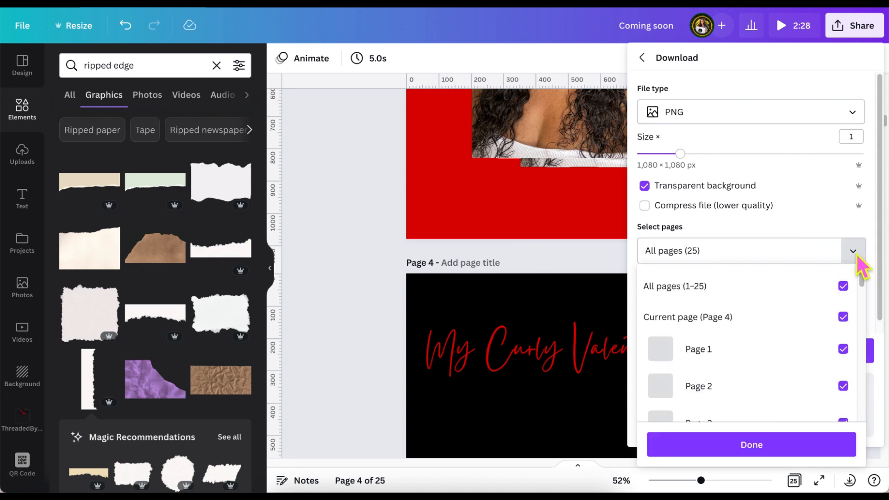
{"action": "left_click", "coordinate": [860, 288]}
{"action": "scroll", "coordinate": [786, 416], "scroll_direction": "down", "scroll_amount": 1}
{"action": "scroll", "coordinate": [783, 412], "scroll_direction": "down", "scroll_amount": 3}
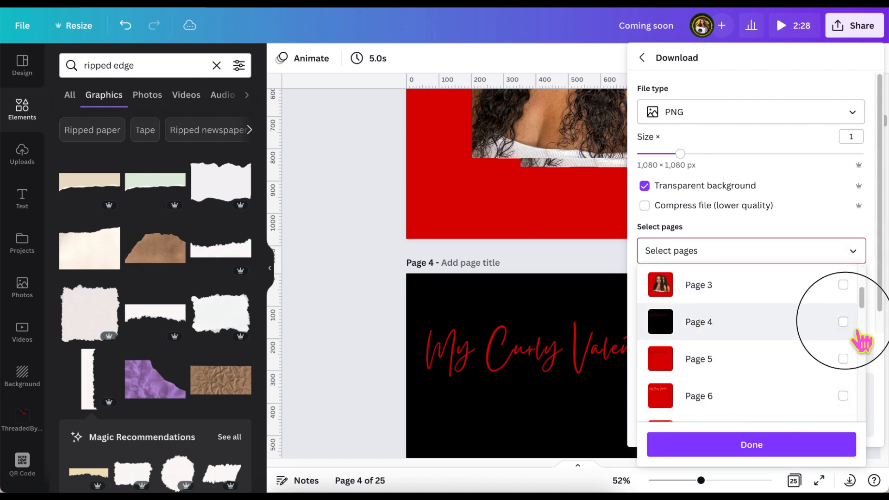
{"action": "left_click", "coordinate": [843, 321]}
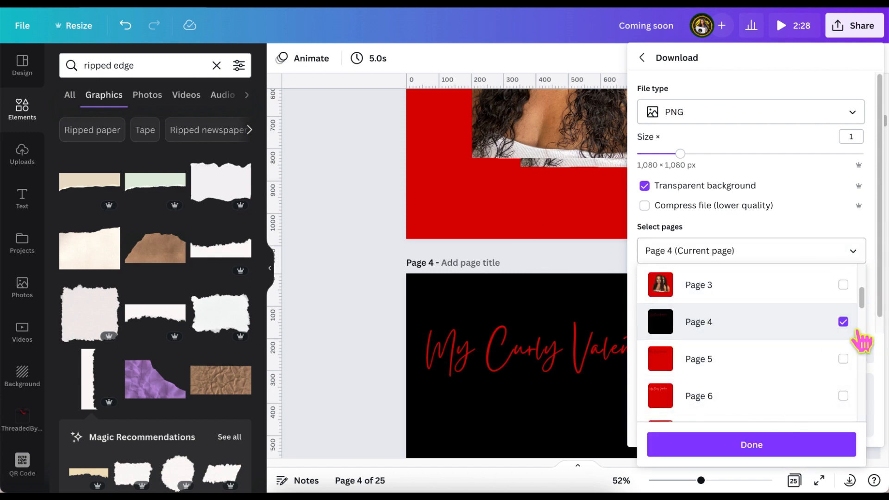
{"action": "left_click", "coordinate": [759, 445]}
- Clear the uploads search and place the uploaded red "My Curly Valentine" image on page 4 below the original lettering
{"action": "left_click", "coordinate": [32, 162]}
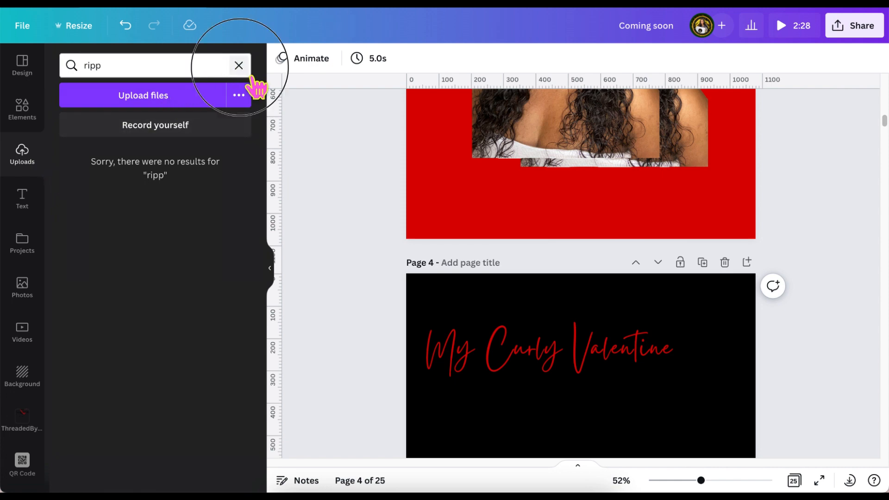
{"action": "left_click", "coordinate": [239, 65]}
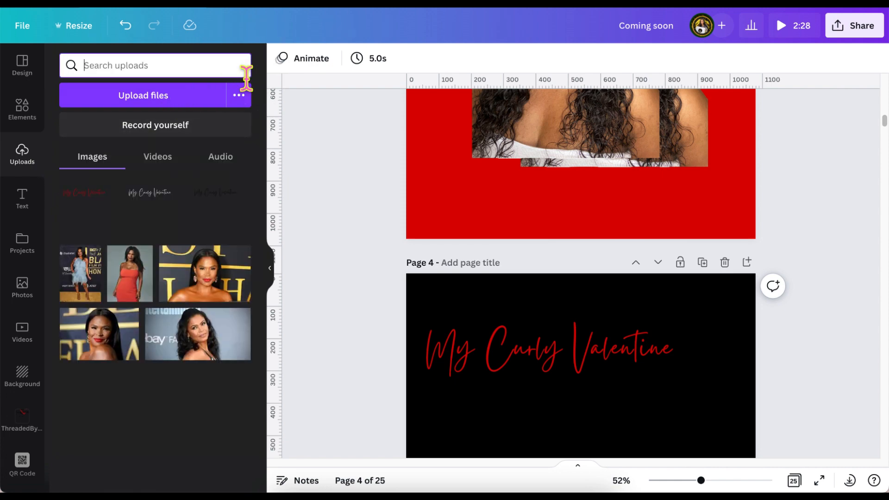
{"action": "left_click", "coordinate": [97, 197]}
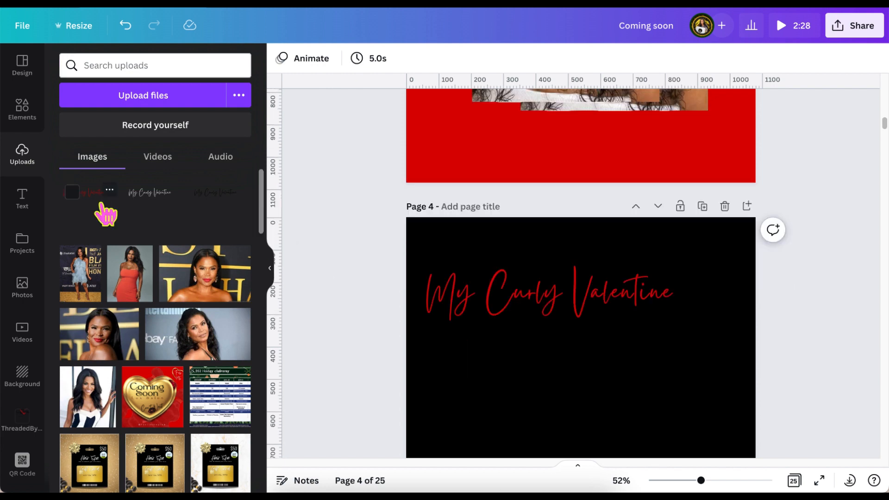
{"action": "left_click_drag", "start_coordinate": [554, 304], "coordinate": [546, 346]}
- Crop the empty margins of the inserted "My Curly Valentine" image close around the lettering
{"action": "left_click_drag", "start_coordinate": [573, 244], "coordinate": [569, 269]}
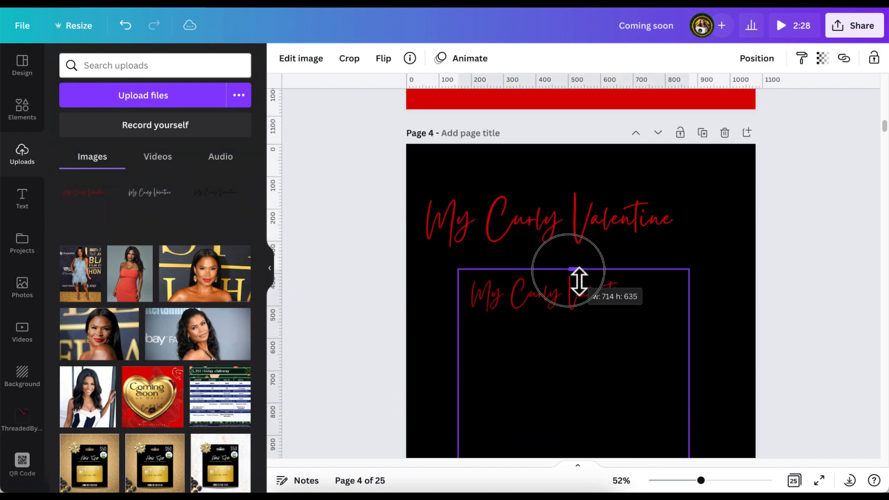
{"action": "scroll", "coordinate": [551, 378], "scroll_direction": "down", "scroll_amount": 1}
{"action": "left_click_drag", "start_coordinate": [573, 415], "coordinate": [583, 277]}
{"action": "left_click_drag", "start_coordinate": [700, 480], "coordinate": [713, 480]}
{"action": "left_click_drag", "start_coordinate": [570, 270], "coordinate": [581, 248]}
{"action": "left_click_drag", "start_coordinate": [688, 210], "coordinate": [686, 283]}
{"action": "left_click_drag", "start_coordinate": [748, 292], "coordinate": [681, 292]}
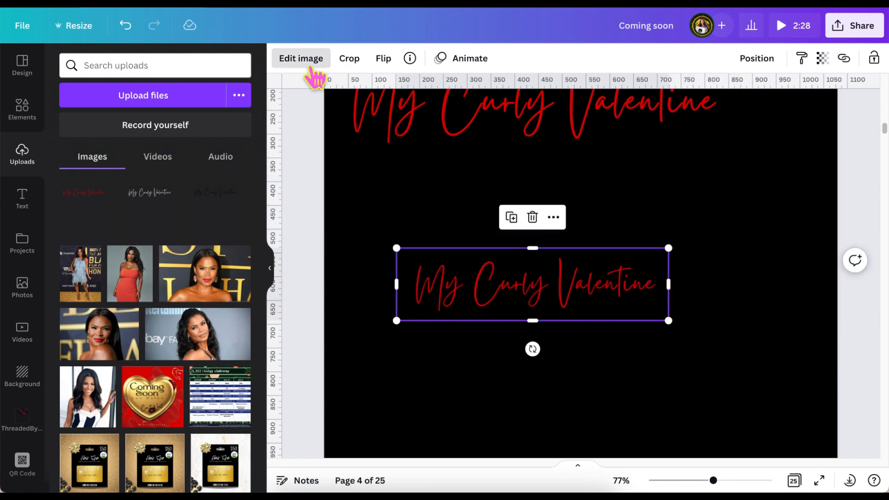
- Change the background colour of page 4 to white
{"action": "left_click", "coordinate": [308, 64]}
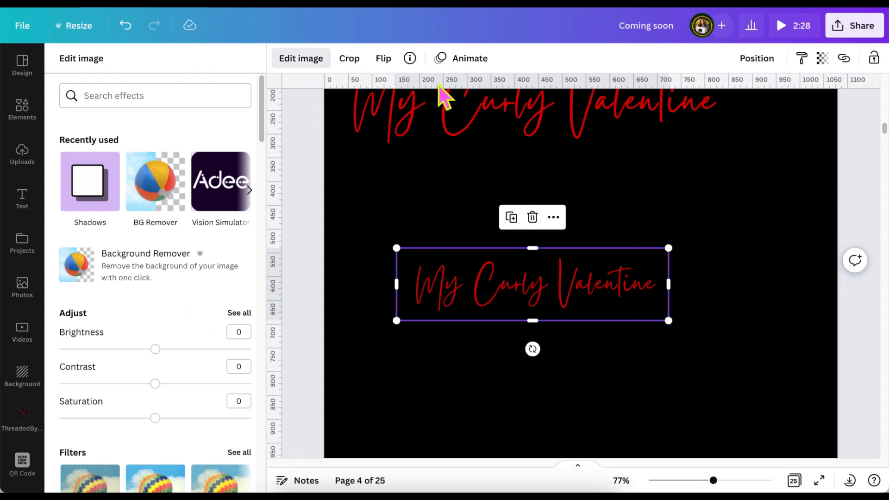
{"action": "left_click", "coordinate": [382, 231]}
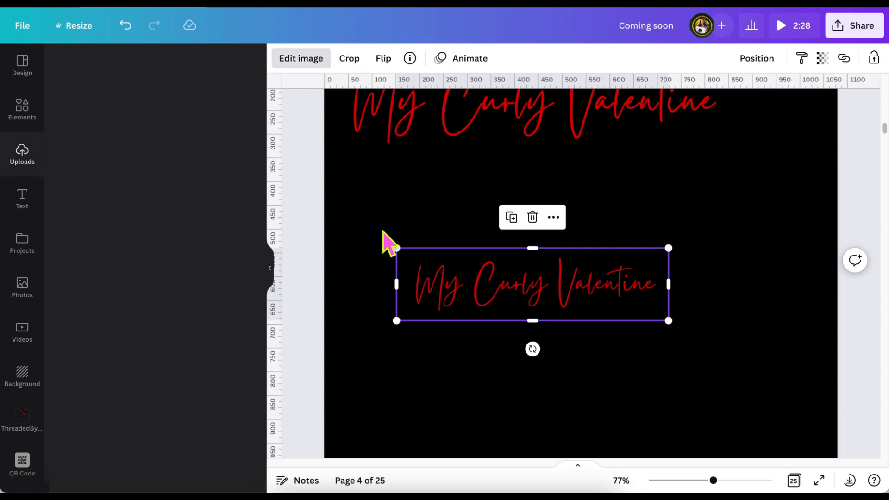
{"action": "left_click", "coordinate": [382, 230]}
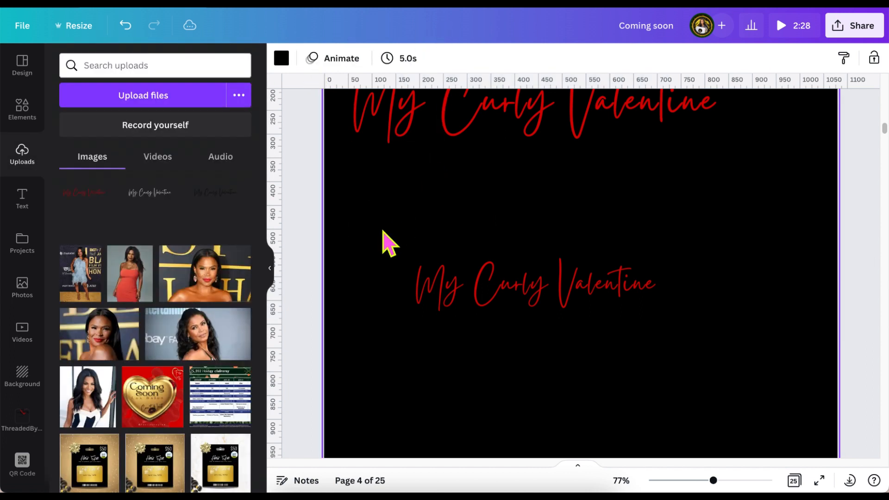
{"action": "left_click", "coordinate": [281, 58]}
{"action": "left_click", "coordinate": [237, 119]}
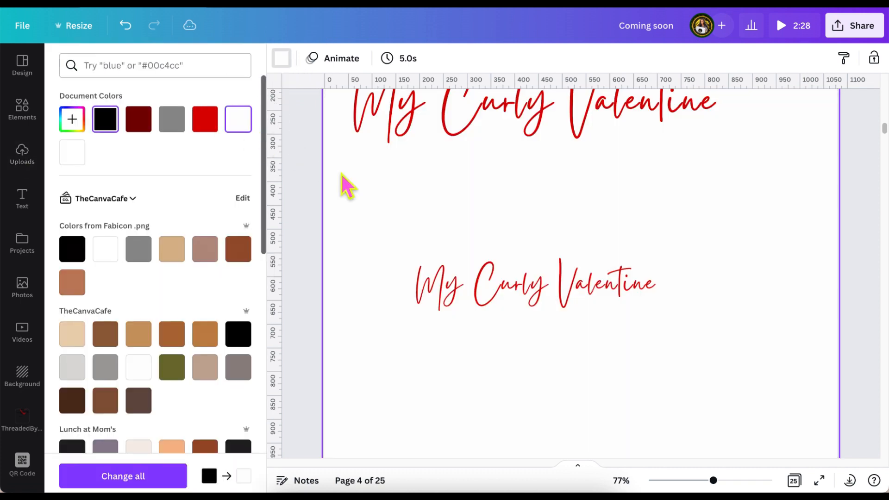
- Add a Glow shadow effect to the cropped "My Curly Valentine" image
{"action": "left_click", "coordinate": [451, 287]}
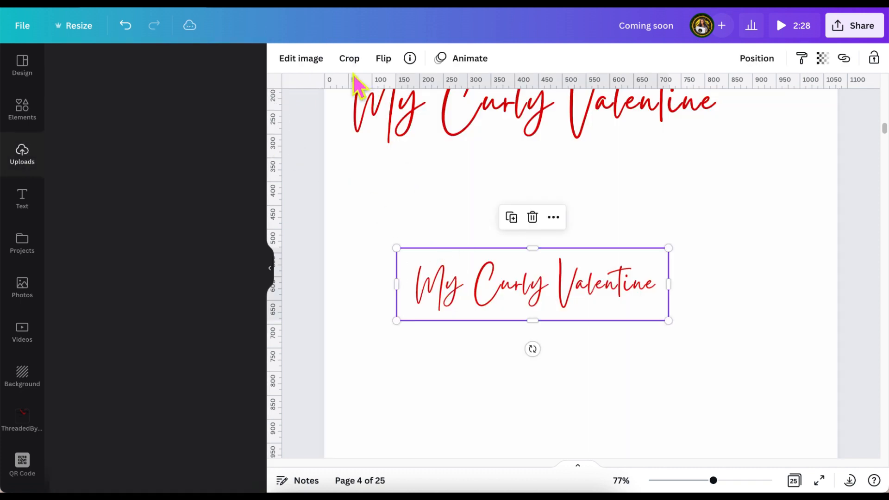
{"action": "left_click", "coordinate": [327, 62]}
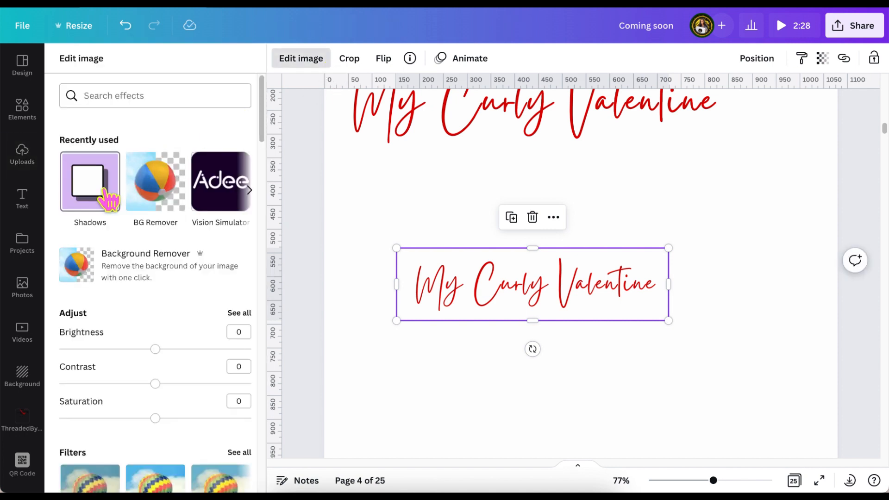
{"action": "left_click", "coordinate": [105, 199]}
{"action": "left_click", "coordinate": [157, 121]}
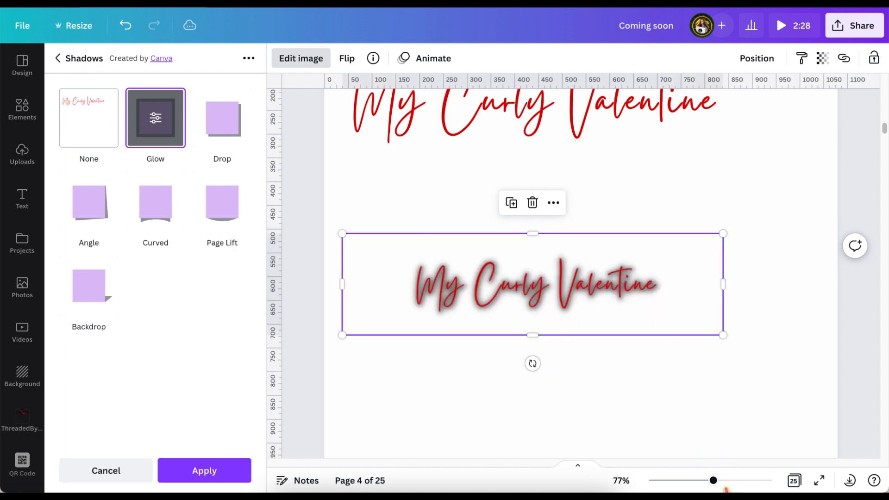
{"action": "left_click_drag", "start_coordinate": [730, 489], "coordinate": [740, 490]}
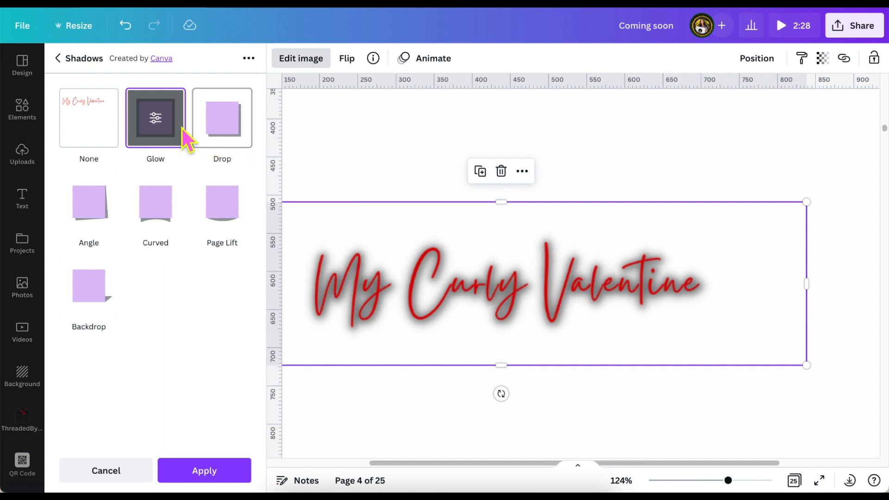
- Set the lettering's black glow to size 5, transparency 100 and blur 2, and apply the effect
{"action": "left_click", "coordinate": [155, 119]}
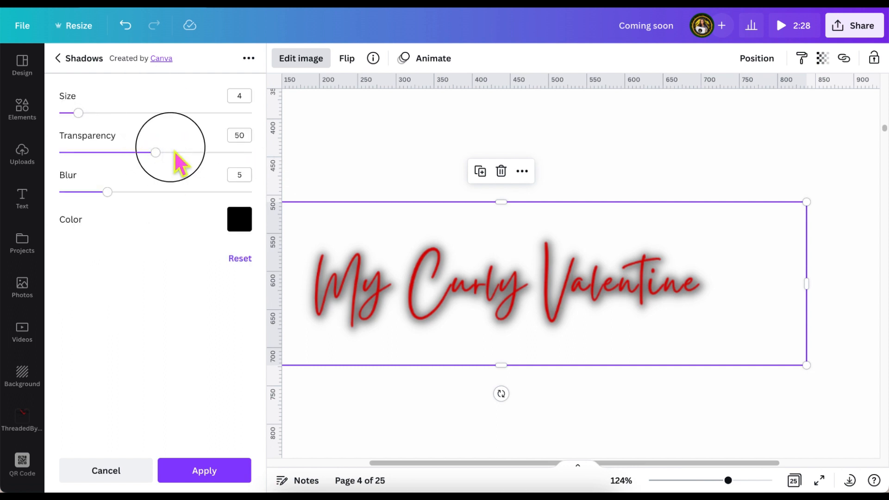
{"action": "left_click_drag", "start_coordinate": [231, 166], "coordinate": [268, 169]}
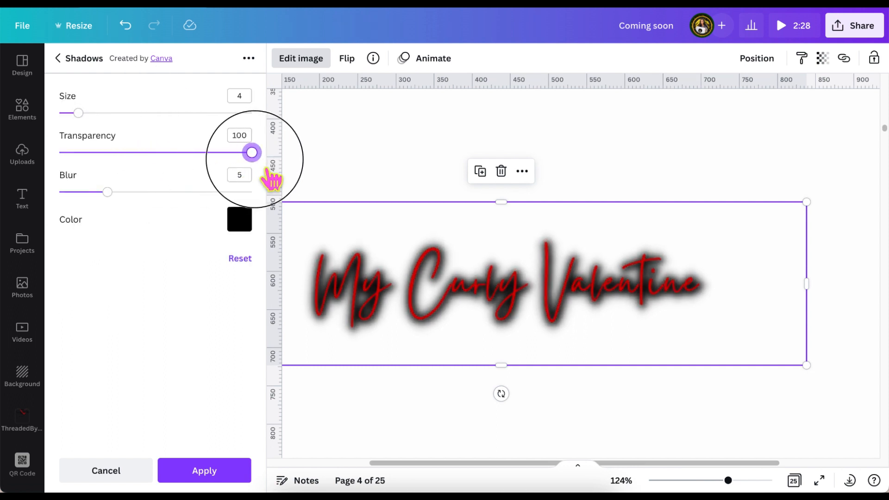
{"action": "left_click_drag", "start_coordinate": [107, 192], "coordinate": [68, 191]}
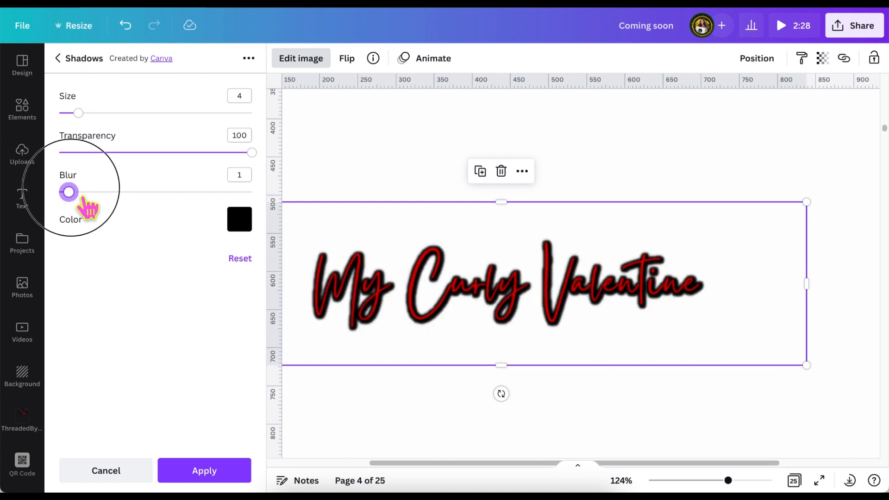
{"action": "left_click", "coordinate": [84, 114]}
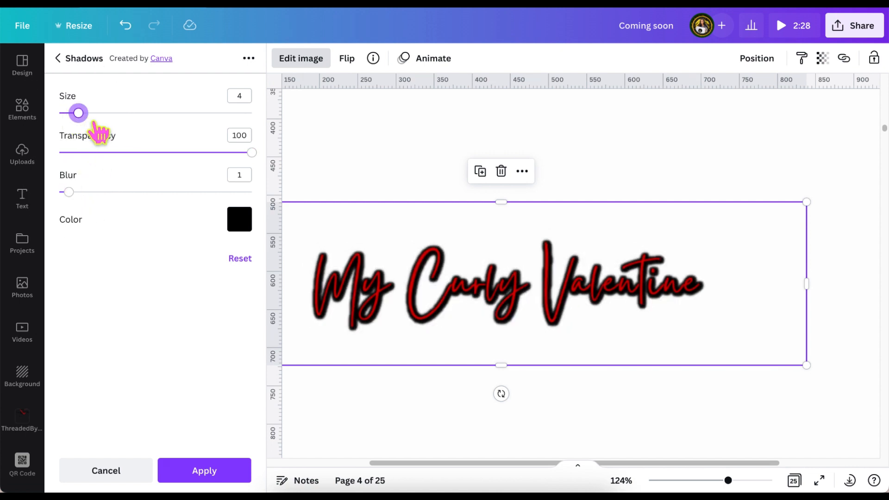
{"action": "left_click_drag", "start_coordinate": [98, 132], "coordinate": [90, 132]}
{"action": "mouse_move", "coordinate": [86, 206]}
{"action": "left_mouse_down"}
{"action": "mouse_move", "coordinate": [69, 203]}
{"action": "mouse_move", "coordinate": [89, 205]}
{"action": "left_mouse_up"}
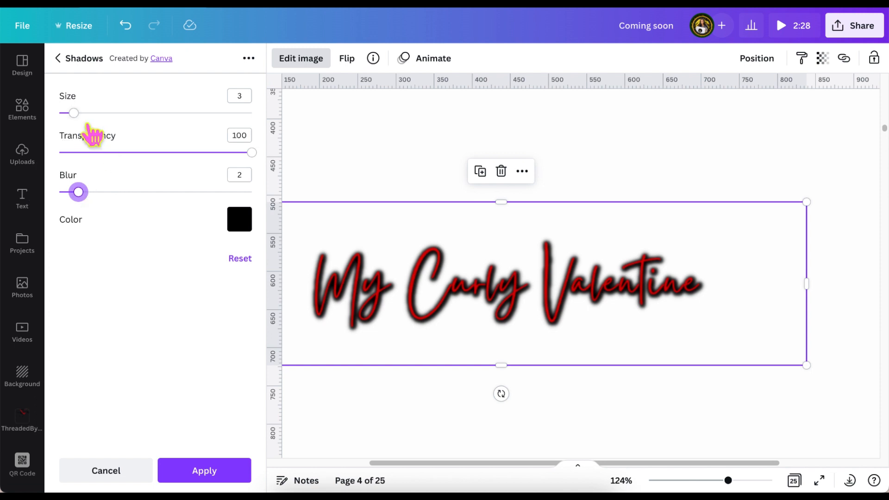
{"action": "mouse_move", "coordinate": [88, 124]}
{"action": "left_mouse_down"}
{"action": "mouse_move", "coordinate": [118, 126]}
{"action": "mouse_move", "coordinate": [86, 115]}
{"action": "left_mouse_up"}
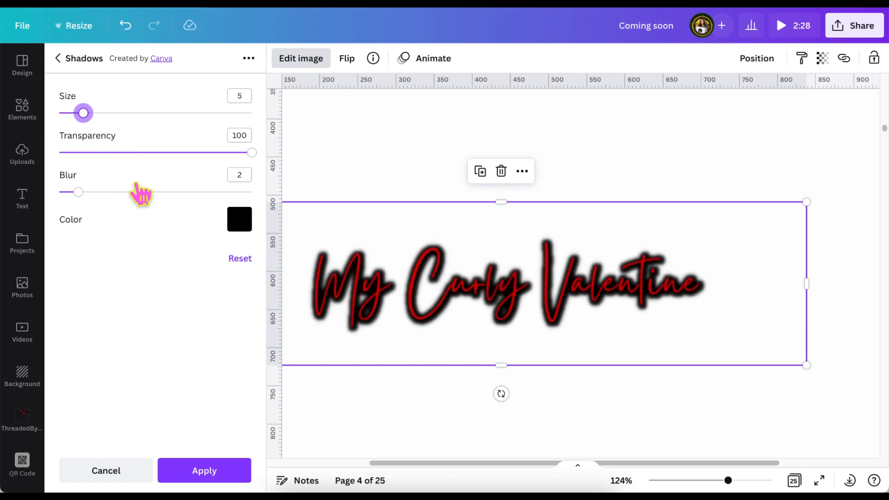
{"action": "left_click", "coordinate": [205, 472]}
- Change page 4's background to red and add a second Glow shadow to the "My Curly Valentine" image
{"action": "left_click", "coordinate": [205, 119]}
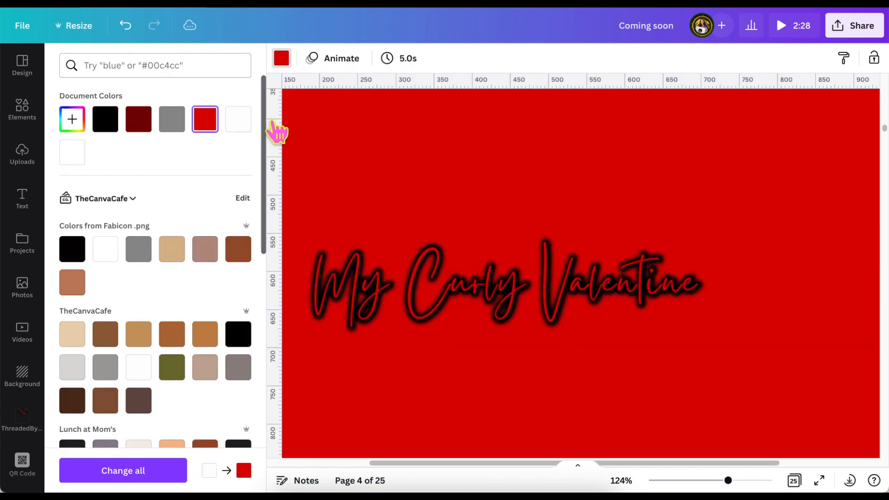
{"action": "left_click", "coordinate": [413, 259]}
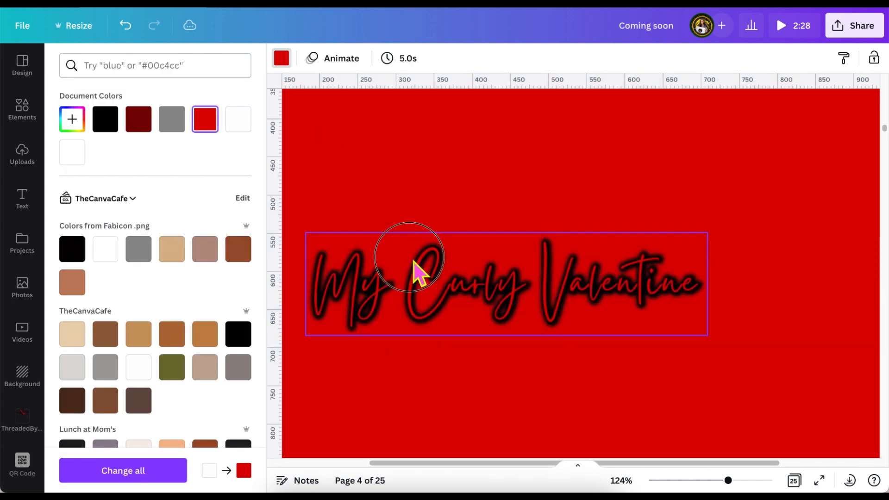
{"action": "left_click", "coordinate": [102, 154]}
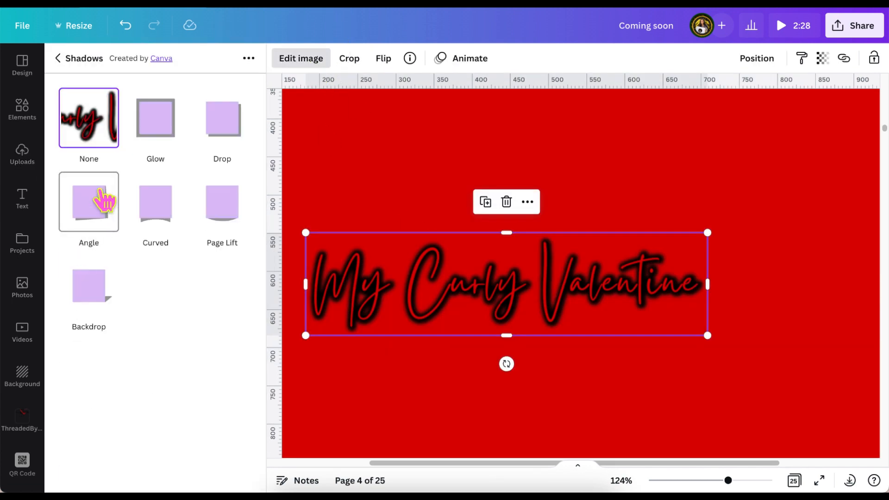
{"action": "left_click", "coordinate": [168, 138]}
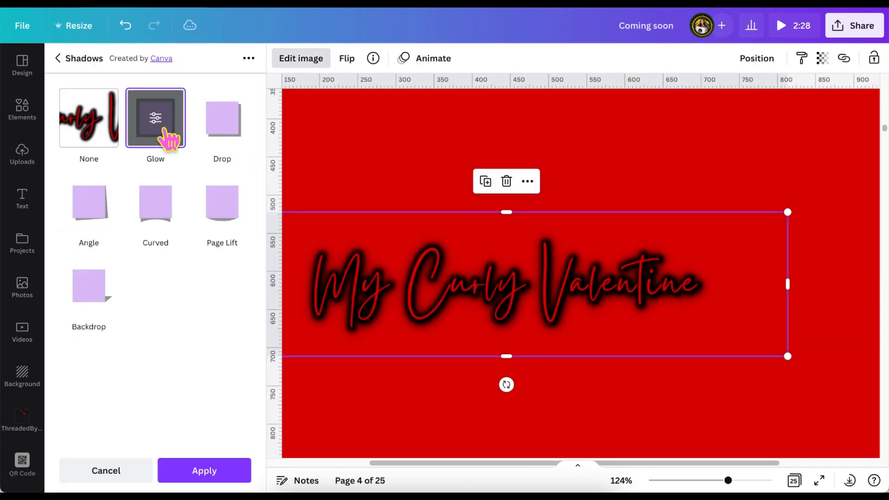
- Recolour the lettering's Glow to white with size 8, transparency 100 and blur 0, and apply it
{"action": "left_click", "coordinate": [168, 138]}
{"action": "left_click", "coordinate": [246, 228]}
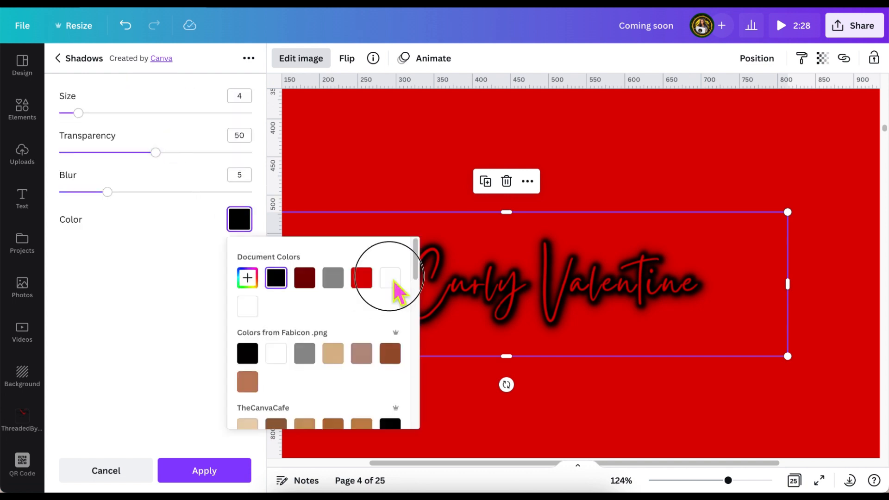
{"action": "left_click", "coordinate": [392, 281]}
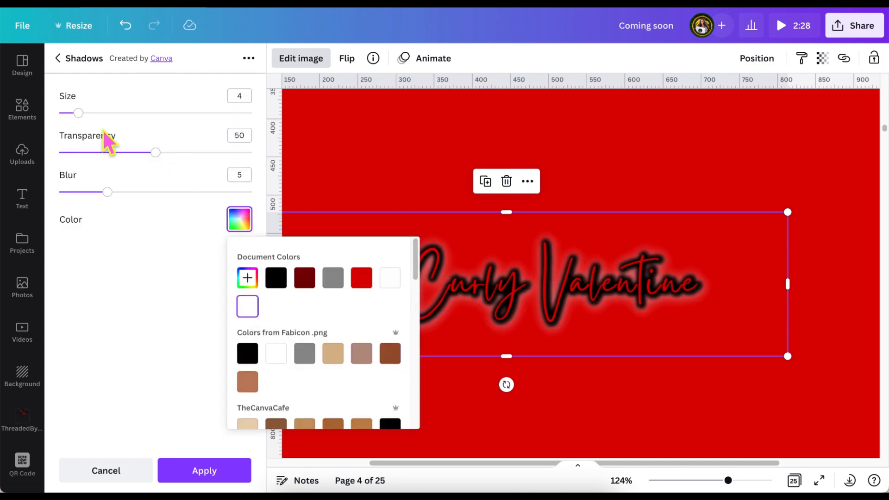
{"action": "left_click_drag", "start_coordinate": [156, 153], "coordinate": [250, 172]}
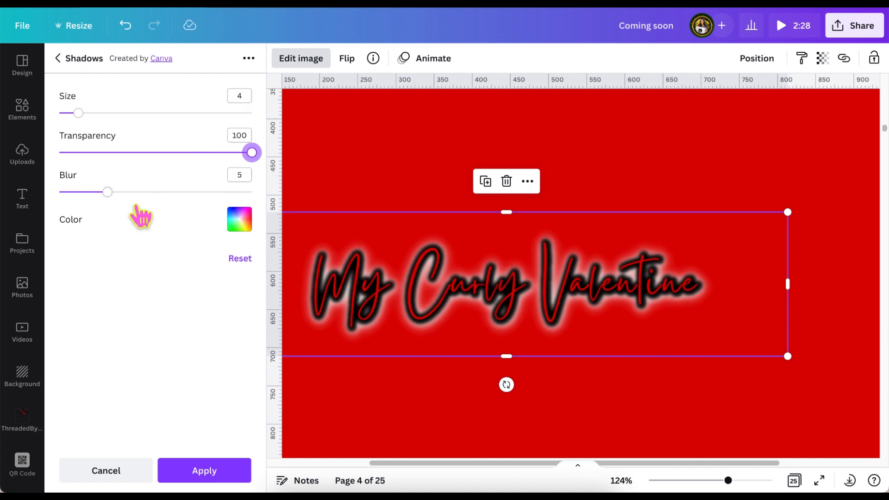
{"action": "left_click_drag", "start_coordinate": [107, 192], "coordinate": [68, 192]}
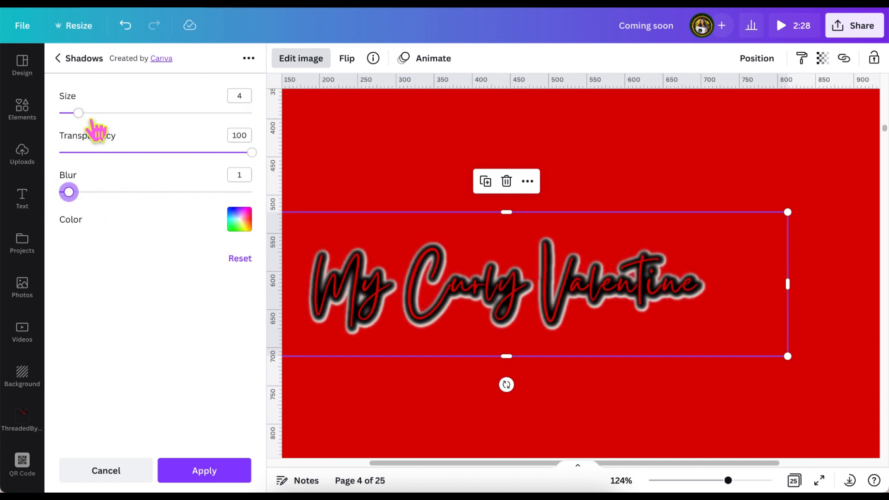
{"action": "mouse_move", "coordinate": [93, 122]}
{"action": "left_mouse_down"}
{"action": "mouse_move", "coordinate": [119, 127]}
{"action": "mouse_move", "coordinate": [105, 133]}
{"action": "left_mouse_up"}
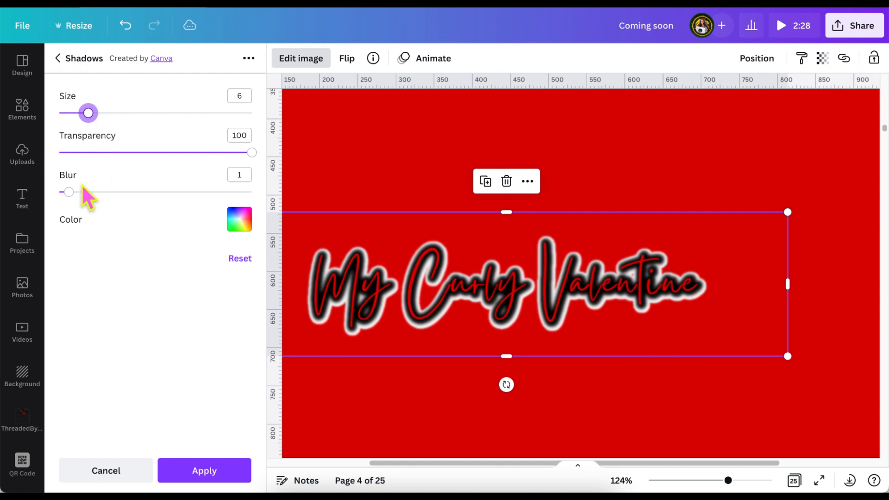
{"action": "left_click_drag", "start_coordinate": [68, 192], "coordinate": [34, 193]}
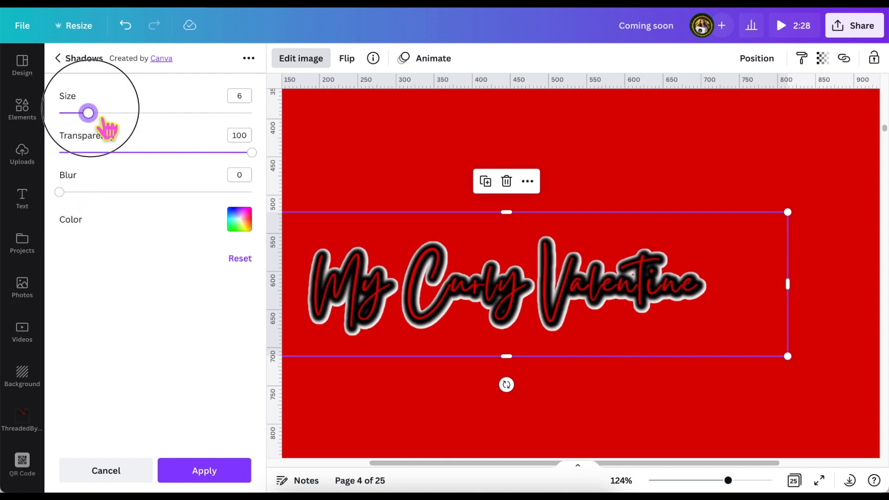
{"action": "left_click_drag", "start_coordinate": [102, 119], "coordinate": [104, 120]}
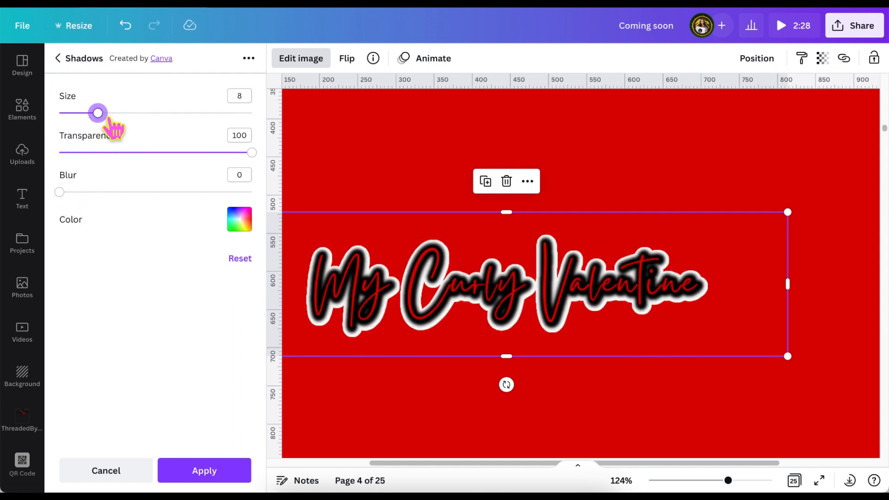
{"action": "left_click", "coordinate": [204, 470]}
- Apply a Page Lift shadow with transparency 55 to the "My Curly Valentine" lettering
{"action": "left_click", "coordinate": [93, 113]}
{"action": "left_click", "coordinate": [222, 209]}
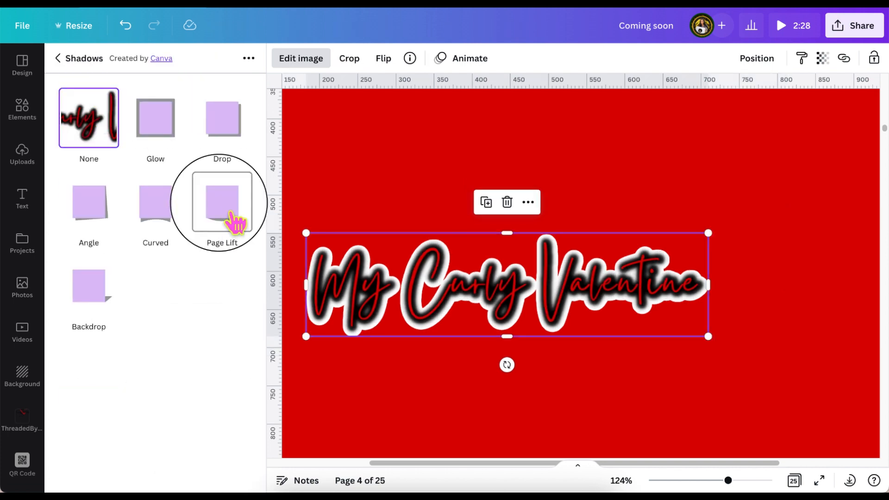
{"action": "left_click", "coordinate": [234, 215]}
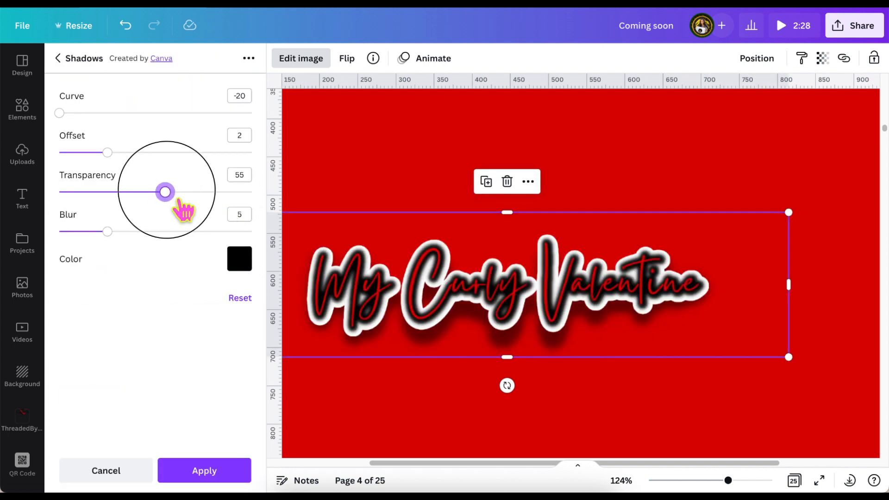
{"action": "left_click", "coordinate": [199, 465]}
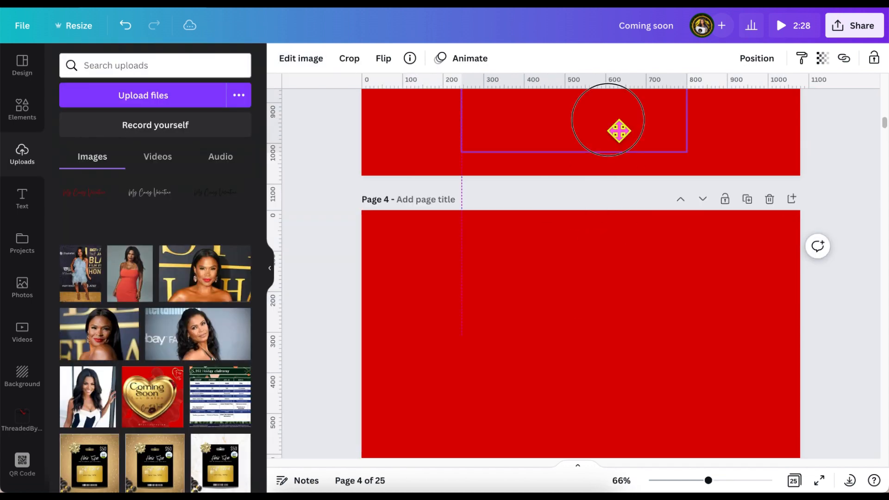
- Move the finished lettering from page 4 to the upper right area of the flyer on page 2
{"action": "scroll", "coordinate": [618, 131], "scroll_direction": "up", "scroll_amount": 5}
{"action": "left_click_drag", "start_coordinate": [544, 145], "coordinate": [546, 233]}
{"action": "left_click_drag", "start_coordinate": [599, 292], "coordinate": [620, 157]}
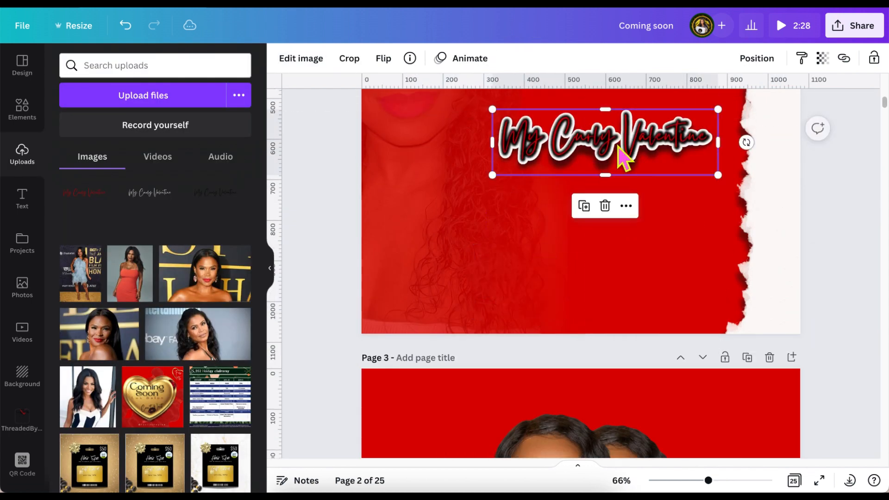
{"action": "scroll", "coordinate": [621, 157], "scroll_direction": "up", "scroll_amount": 5}
{"action": "left_click_drag", "start_coordinate": [616, 364], "coordinate": [618, 237]}
- Add the recently used red scroll ribbon banner across the upper part of page 2
{"action": "left_click", "coordinate": [23, 107]}
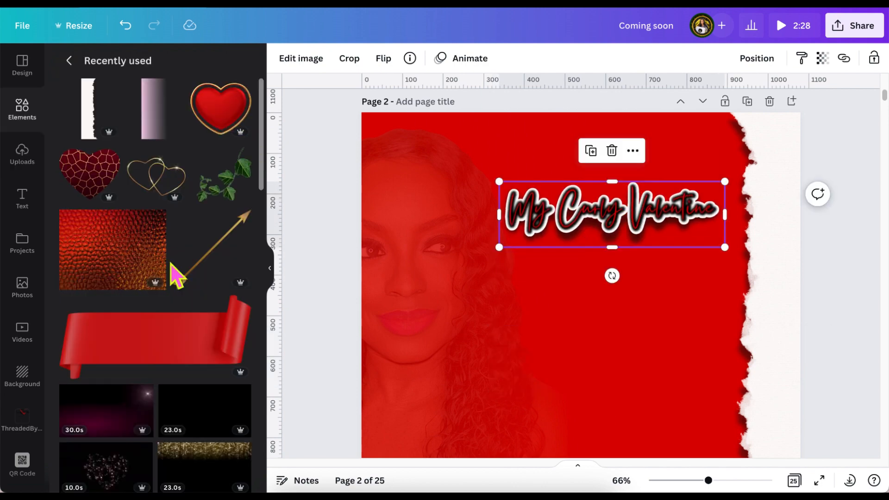
{"action": "left_click_drag", "start_coordinate": [157, 324], "coordinate": [549, 186]}
{"action": "scroll", "coordinate": [547, 183], "scroll_direction": "down", "scroll_amount": 3}
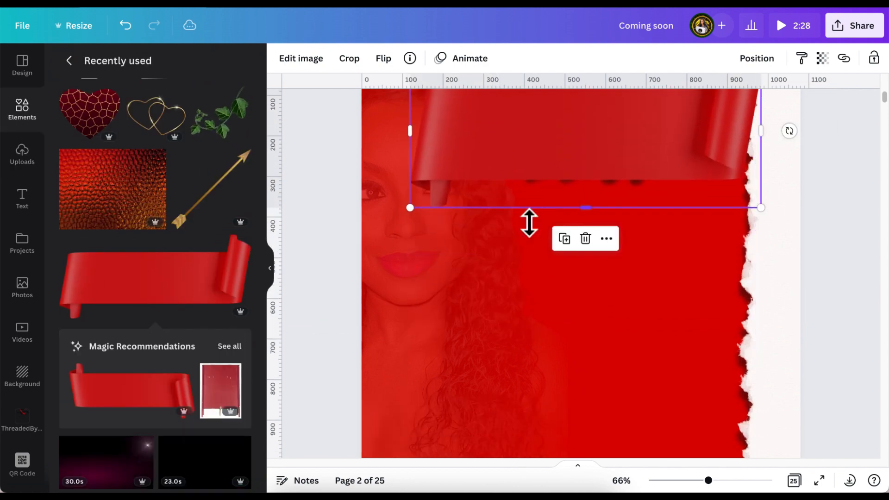
- Apply a Drop shadow and a Page Lift shadow to the red ribbon banner
{"action": "left_click", "coordinate": [307, 59]}
{"action": "left_click", "coordinate": [87, 189]}
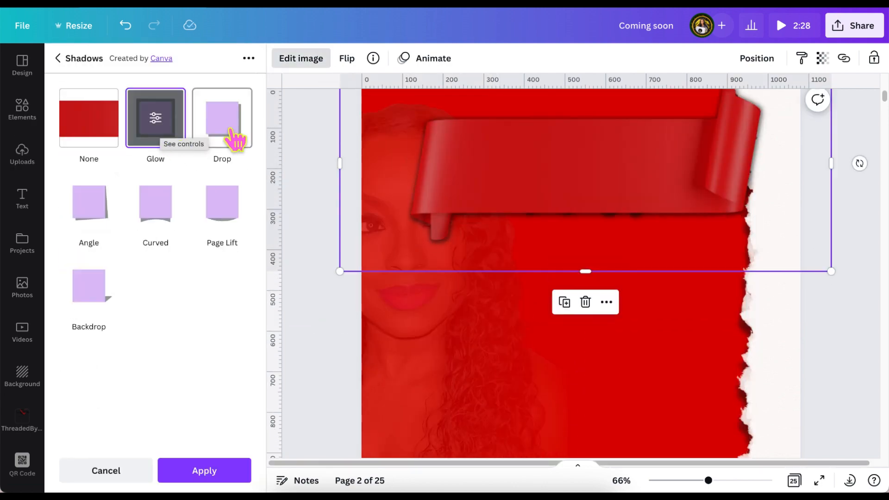
{"action": "left_click", "coordinate": [230, 132]}
{"action": "left_click", "coordinate": [221, 472]}
{"action": "left_click", "coordinate": [240, 125]}
{"action": "left_click", "coordinate": [225, 201]}
{"action": "left_click", "coordinate": [214, 475]}
- Shift the ribbon banner to the right and bring the "My Curly Valentine" lettering to the front
{"action": "left_click_drag", "start_coordinate": [583, 166], "coordinate": [624, 177]}
{"action": "left_click", "coordinate": [637, 262]}
{"action": "left_click", "coordinate": [756, 58]}
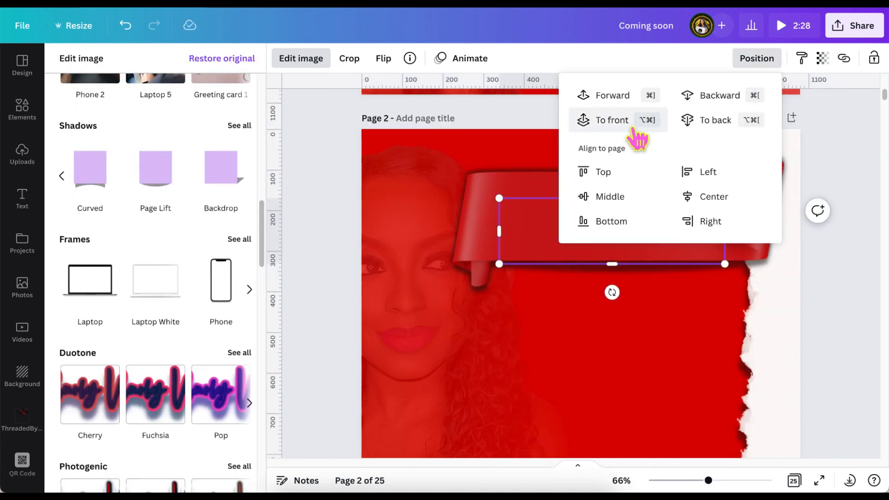
{"action": "left_click", "coordinate": [632, 128]}
- Enlarge the "My Curly Valentine" lettering and centre it over the red ribbon banner
{"action": "left_click_drag", "start_coordinate": [658, 231], "coordinate": [657, 215]}
{"action": "left_click_drag", "start_coordinate": [723, 248], "coordinate": [780, 265]}
{"action": "left_click_drag", "start_coordinate": [677, 214], "coordinate": [653, 204]}
{"action": "left_click_drag", "start_coordinate": [756, 257], "coordinate": [781, 263]}
{"action": "left_click_drag", "start_coordinate": [690, 233], "coordinate": [676, 237]}
{"action": "left_click", "coordinate": [846, 152]}
- Add a white price list below the banner: HD Fontal $125, HD Closure. $95, Bundle Deal 1 $80, Bundle Deal 2 $70
{"action": "scroll", "coordinate": [581, 209], "scroll_direction": "down", "scroll_amount": 3}
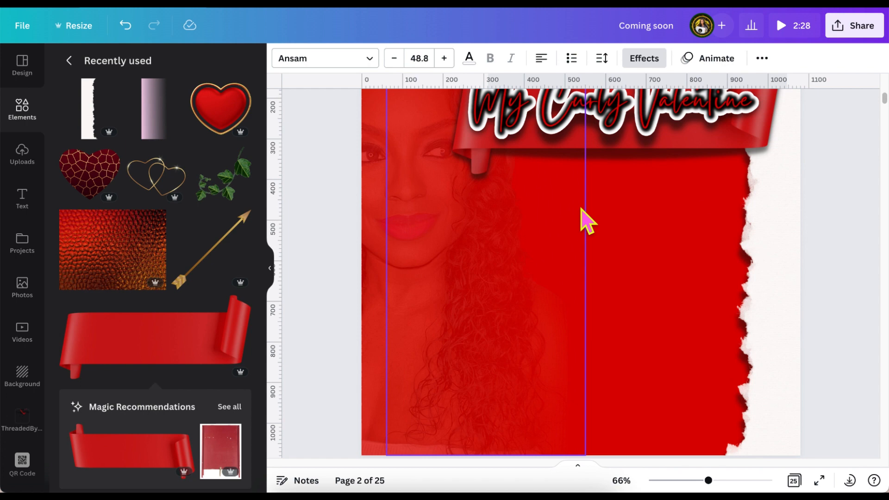
{"action": "left_click", "coordinate": [662, 260]}
{"action": "type", "text": "HD Fontal $125 HD Closure. $95 Bundle Deal 1 $80 Bundle Deal 2 $70"}
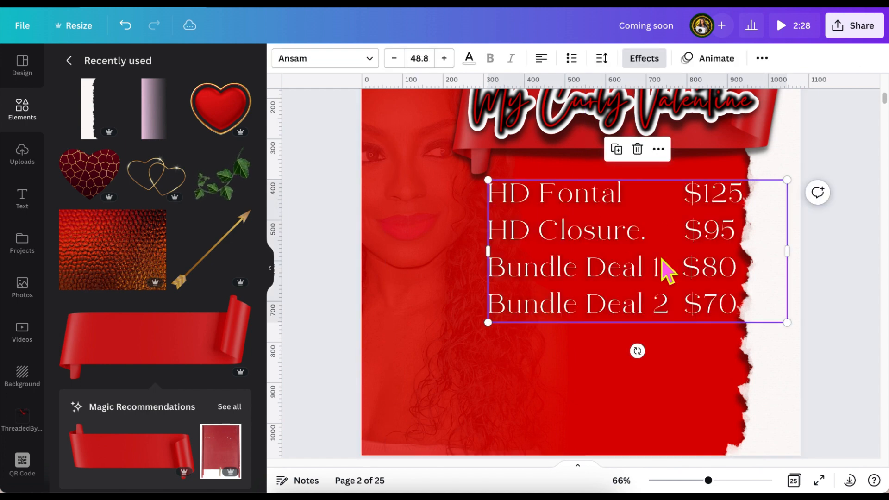
{"action": "left_click", "coordinate": [654, 258]}
{"action": "type", "text": "1"}
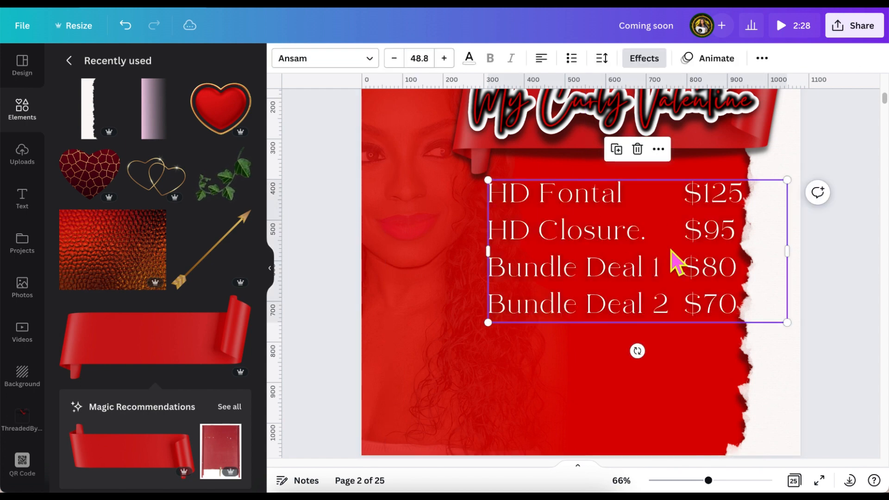
- Nudge the white torn-paper edge to the right so it clears the price list
{"action": "left_click", "coordinate": [778, 362]}
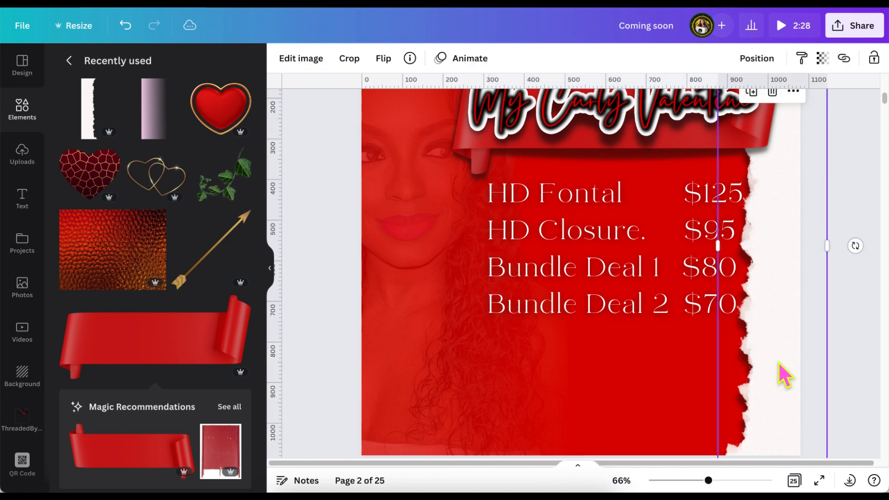
{"action": "key", "text": "Right"}
{"action": "key", "text": "Right"}
{"action": "key", "text": "Right"}
{"action": "key", "text": "Right"}
{"action": "key", "text": "Right"}
{"action": "key", "text": "Right"}
{"action": "key", "text": "Right"}
{"action": "key", "text": "Right"}
{"action": "key", "text": "Right"}
{"action": "key", "text": "Right"}
{"action": "key", "text": "Right"}
{"action": "key", "text": "Right"}
{"action": "key", "text": "Right"}
{"action": "key", "text": "Right"}
{"action": "key", "text": "Right"}
{"action": "key", "text": "Right"}
{"action": "key", "text": "Right"}
{"action": "key", "text": "Right"}
{"action": "key", "text": "Right"}
{"action": "key", "text": "Right"}
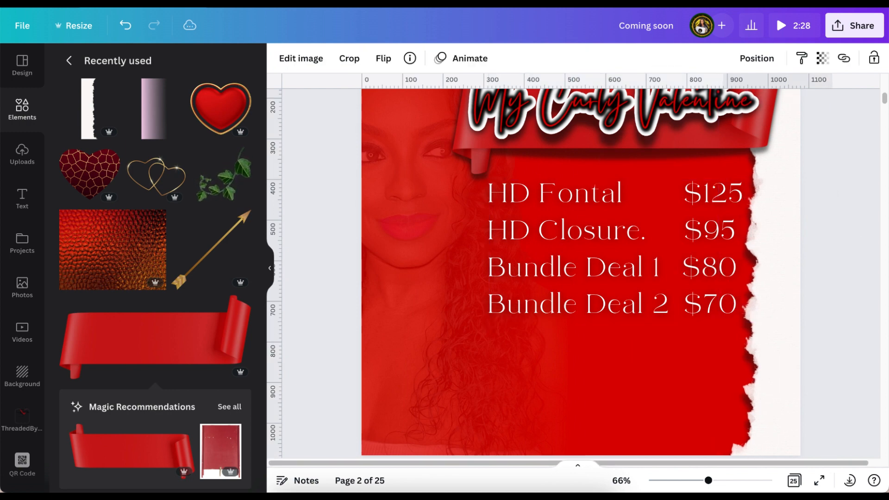
{"action": "left_click_drag", "start_coordinate": [836, 246], "coordinate": [820, 261]}
- Place the curly-haired portrait cut-out on page 2, shrink it and position it in the flyer's lower left corner
{"action": "scroll", "coordinate": [856, 293], "scroll_direction": "down", "scroll_amount": 5}
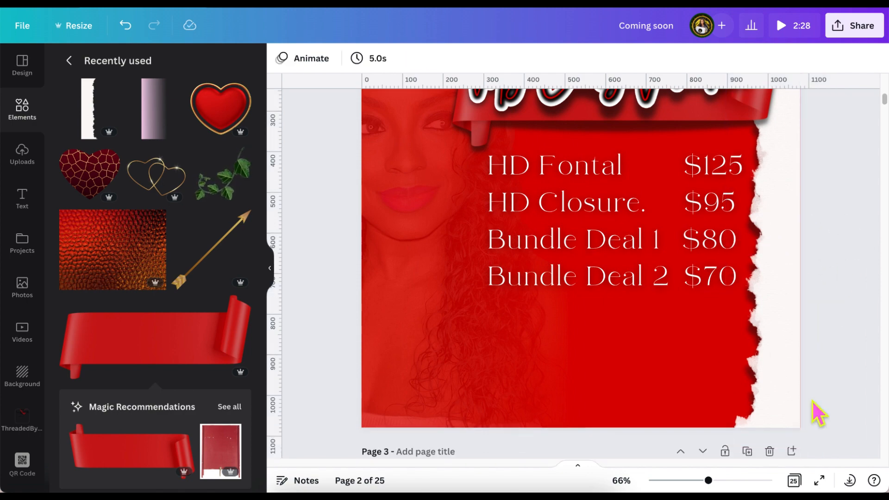
{"action": "left_click_drag", "start_coordinate": [667, 402], "coordinate": [571, 203]}
{"action": "scroll", "coordinate": [574, 199], "scroll_direction": "up", "scroll_amount": 4}
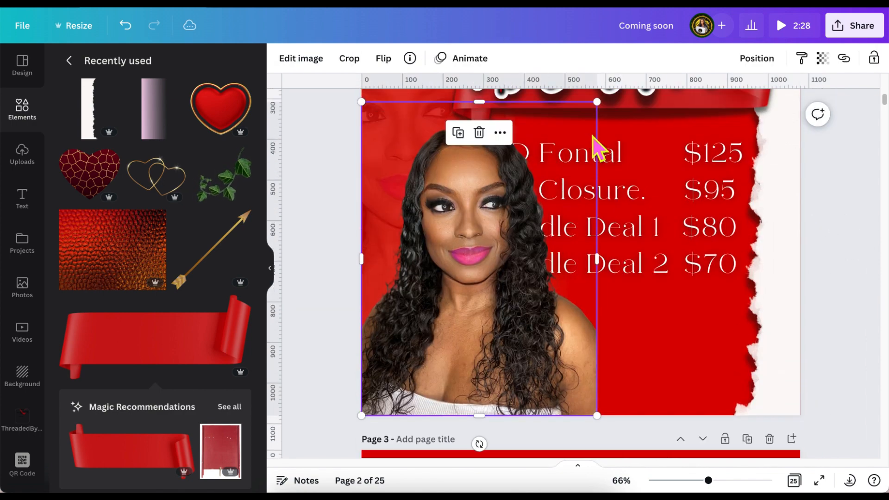
{"action": "left_click_drag", "start_coordinate": [597, 102], "coordinate": [421, 282]}
{"action": "left_click_drag", "start_coordinate": [456, 251], "coordinate": [476, 226]}
{"action": "left_click_drag", "start_coordinate": [429, 338], "coordinate": [422, 337]}
{"action": "scroll", "coordinate": [417, 319], "scroll_direction": "down", "scroll_amount": 2}
{"action": "scroll", "coordinate": [403, 241], "scroll_direction": "up", "scroll_amount": 1}
- Duplicate the portrait cut-out, flip it and place the two portraits overlapping at the flyer's lower left
{"action": "left_click", "coordinate": [377, 161]}
{"action": "left_click", "coordinate": [384, 60]}
{"action": "left_click", "coordinate": [431, 94]}
{"action": "left_click_drag", "start_coordinate": [440, 294], "coordinate": [478, 349]}
- Add the gold-rimmed red heart to page 2, scale it down and move it over the portraits
{"action": "left_click", "coordinate": [232, 116]}
{"action": "scroll", "coordinate": [492, 142], "scroll_direction": "up", "scroll_amount": 3}
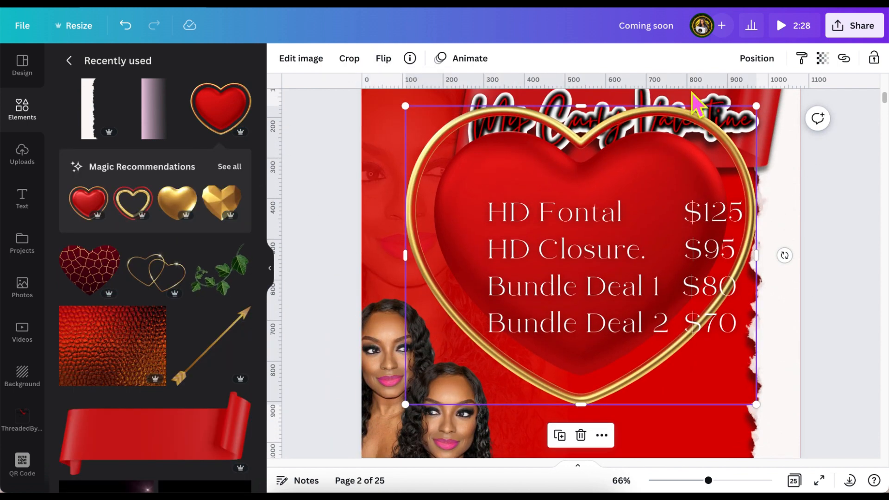
{"action": "left_click_drag", "start_coordinate": [767, 120], "coordinate": [694, 169]}
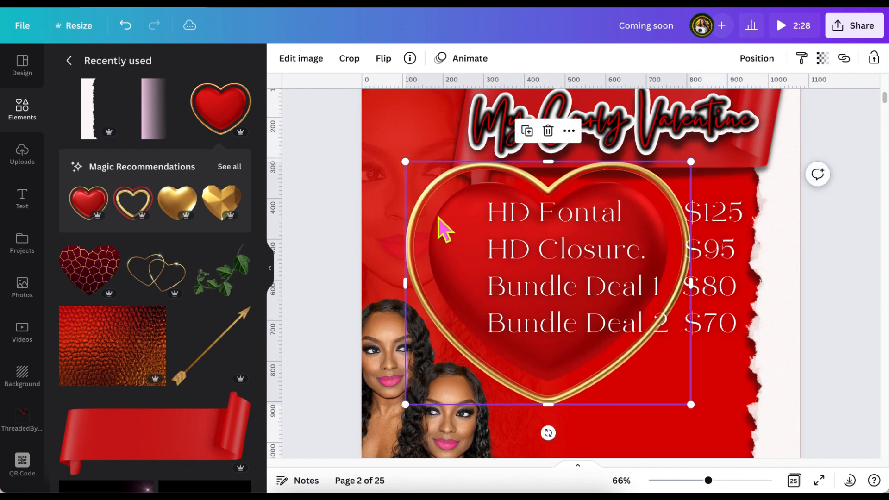
{"action": "left_click_drag", "start_coordinate": [446, 227], "coordinate": [358, 238]}
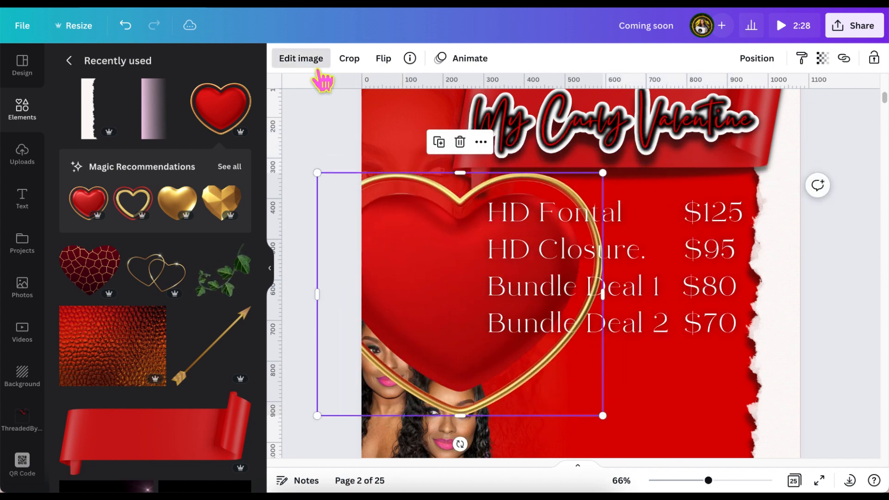
- Apply a Drop shadow to the gold-rimmed heart, changing the shadow's direction
{"action": "left_click", "coordinate": [303, 69]}
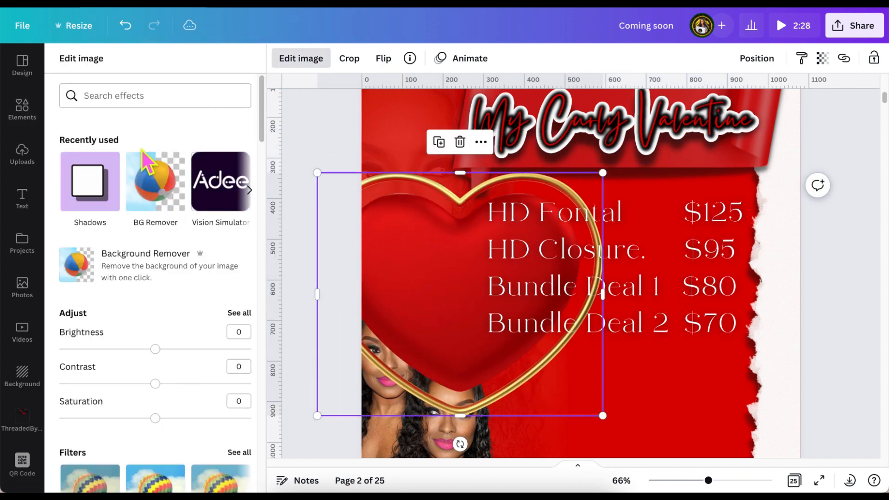
{"action": "left_click", "coordinate": [113, 213]}
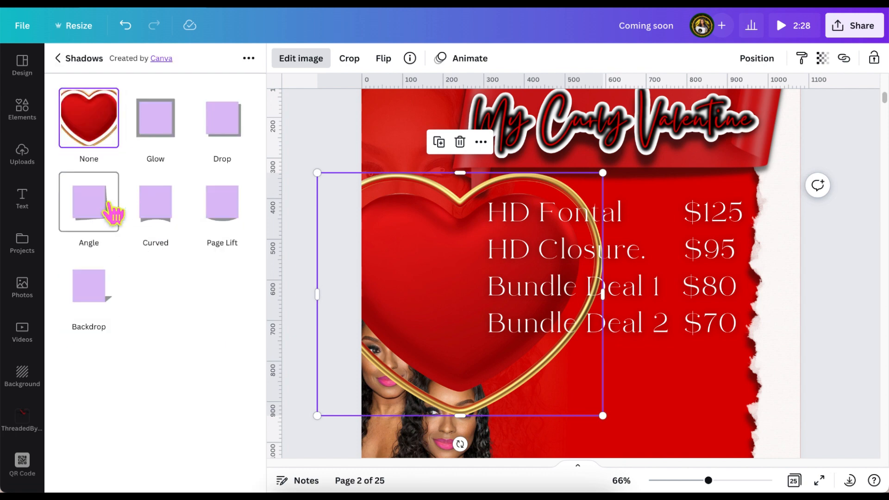
{"action": "left_click", "coordinate": [225, 146]}
{"action": "left_click", "coordinate": [221, 128]}
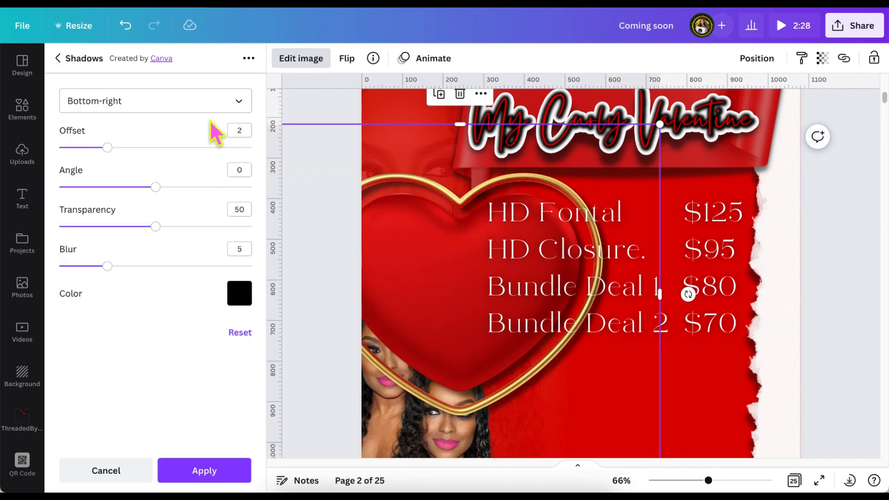
{"action": "left_click", "coordinate": [209, 102]}
{"action": "left_click", "coordinate": [178, 166]}
{"action": "left_click", "coordinate": [204, 471]}
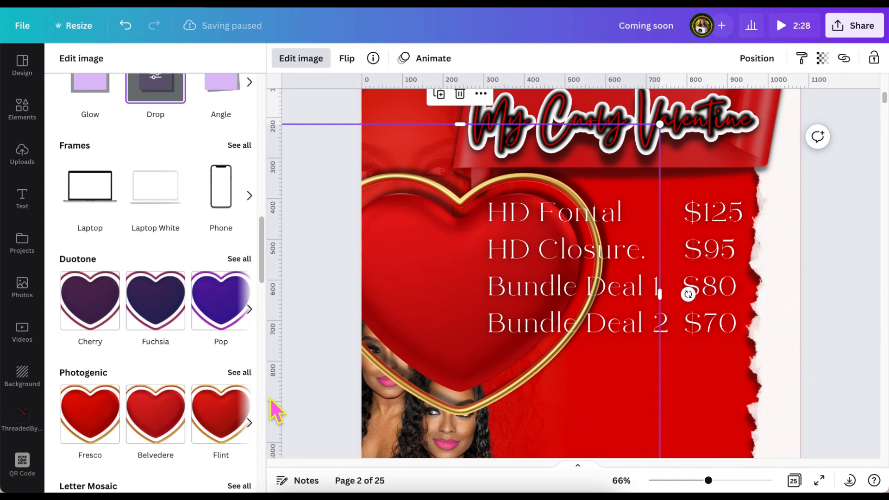
- Shrink the heart to about 550 by 474, tilt it clockwise and position it over the portraits at the lower left
{"action": "scroll", "coordinate": [369, 392], "scroll_direction": "down", "scroll_amount": 2}
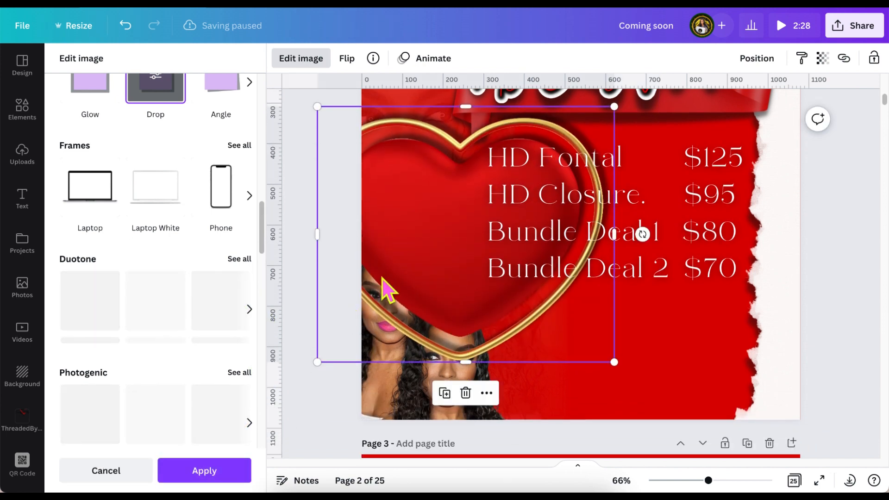
{"action": "left_click_drag", "start_coordinate": [458, 301], "coordinate": [416, 395]}
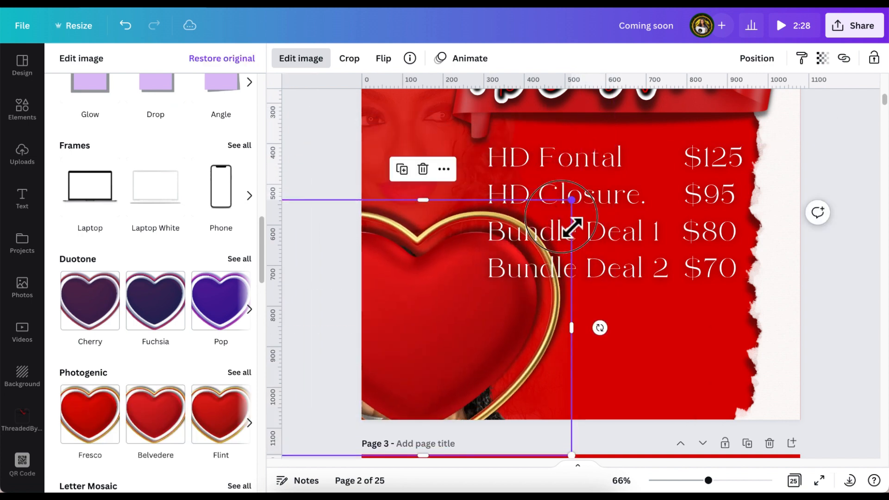
{"action": "left_click_drag", "start_coordinate": [572, 226], "coordinate": [527, 245]}
{"action": "left_click_drag", "start_coordinate": [393, 359], "coordinate": [432, 339]}
{"action": "scroll", "coordinate": [433, 340], "scroll_direction": "down", "scroll_amount": 2}
{"action": "left_click_drag", "start_coordinate": [438, 414], "coordinate": [410, 415]}
{"action": "mouse_move", "coordinate": [452, 295]}
{"action": "left_mouse_down"}
{"action": "mouse_move", "coordinate": [437, 332]}
{"action": "mouse_move", "coordinate": [447, 308]}
{"action": "left_mouse_up"}
{"action": "left_click_drag", "start_coordinate": [581, 211], "coordinate": [553, 231]}
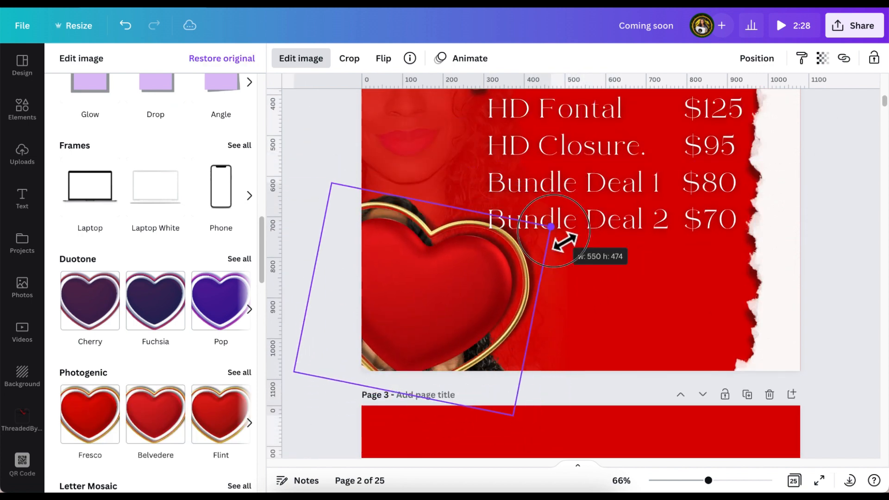
{"action": "left_click_drag", "start_coordinate": [432, 320], "coordinate": [443, 304]}
- Send the heart behind the two portrait cut-outs and to the back of the page
{"action": "left_click", "coordinate": [757, 58]}
{"action": "left_click", "coordinate": [720, 99]}
{"action": "left_click", "coordinate": [720, 99]}
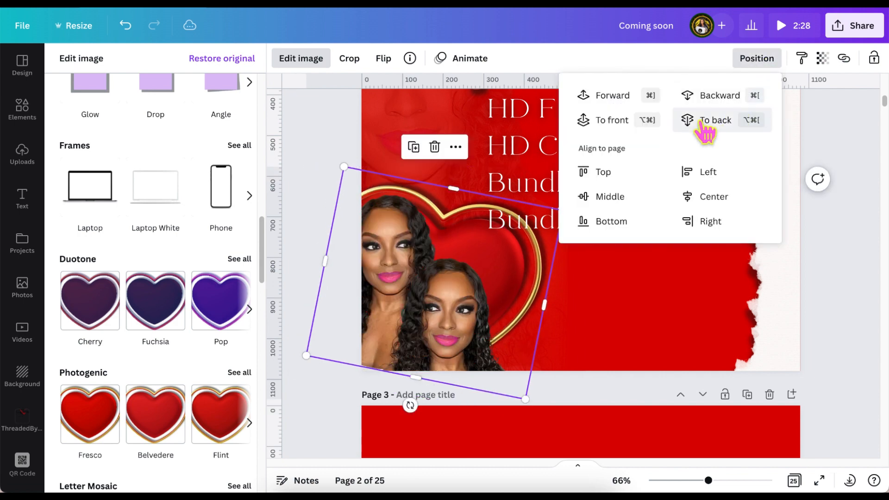
{"action": "left_click", "coordinate": [702, 121]}
- Fine-tune the heart's position and tilt behind the portraits, resizing it to about 534 by 460
{"action": "mouse_move", "coordinate": [337, 333]}
{"action": "left_mouse_down"}
{"action": "mouse_move", "coordinate": [347, 337]}
{"action": "mouse_move", "coordinate": [345, 327]}
{"action": "left_mouse_up"}
{"action": "left_click_drag", "start_coordinate": [404, 409], "coordinate": [400, 408]}
{"action": "left_click_drag", "start_coordinate": [562, 215], "coordinate": [554, 218]}
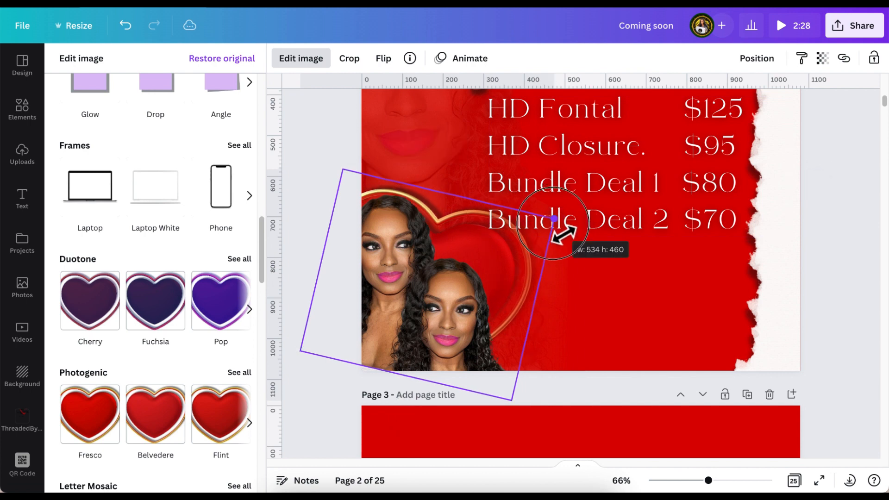
{"action": "left_click", "coordinate": [691, 306]}
{"action": "scroll", "coordinate": [690, 306], "scroll_direction": "up", "scroll_amount": 1}
{"action": "scroll", "coordinate": [690, 306], "scroll_direction": "up", "scroll_amount": 2}
{"action": "key", "text": "Escape"}
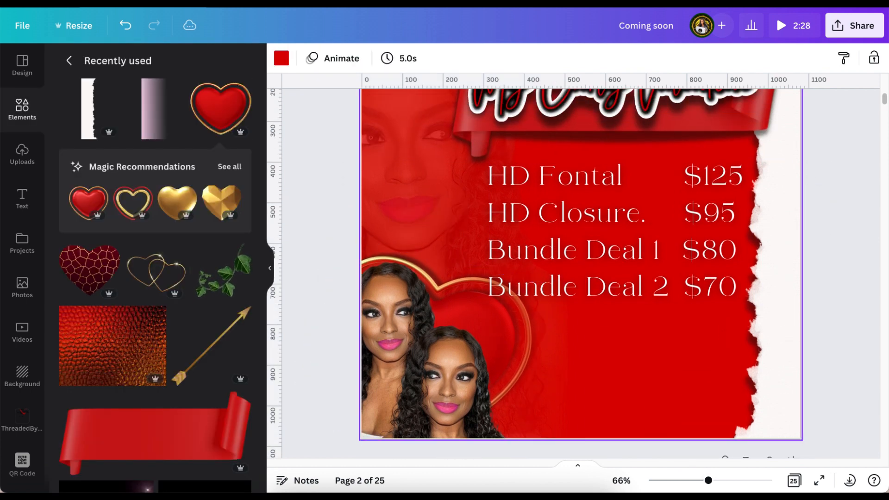
{"action": "type", "text": "tww."}
{"action": "type", "text": "yourwebsite"}
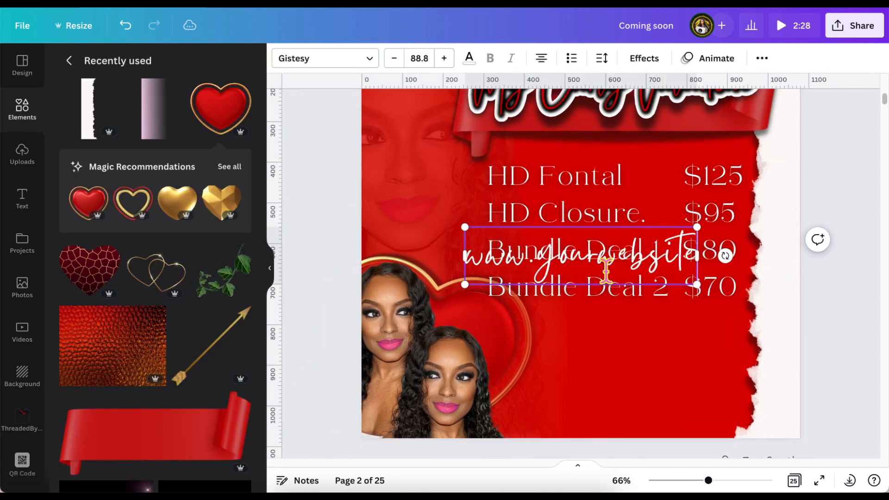
{"action": "left_click_drag", "start_coordinate": [610, 254], "coordinate": [627, 364]}
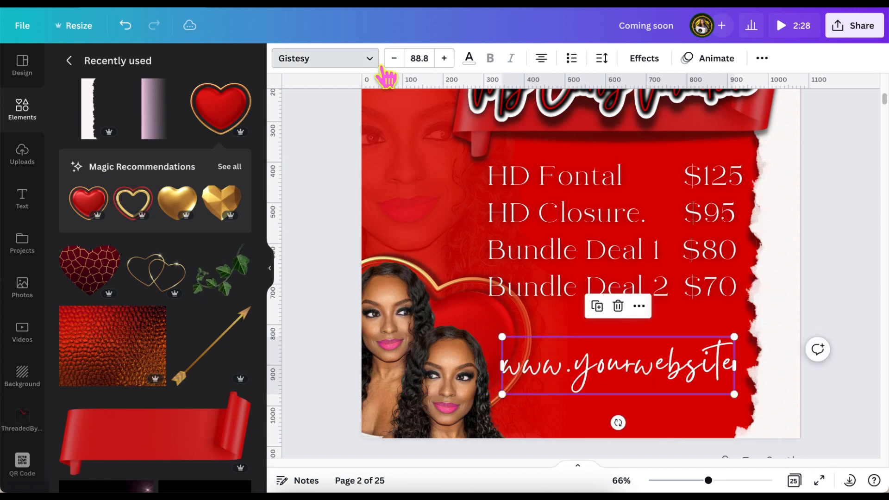
{"action": "left_click", "coordinate": [324, 58]}
{"action": "left_click", "coordinate": [75, 347]}
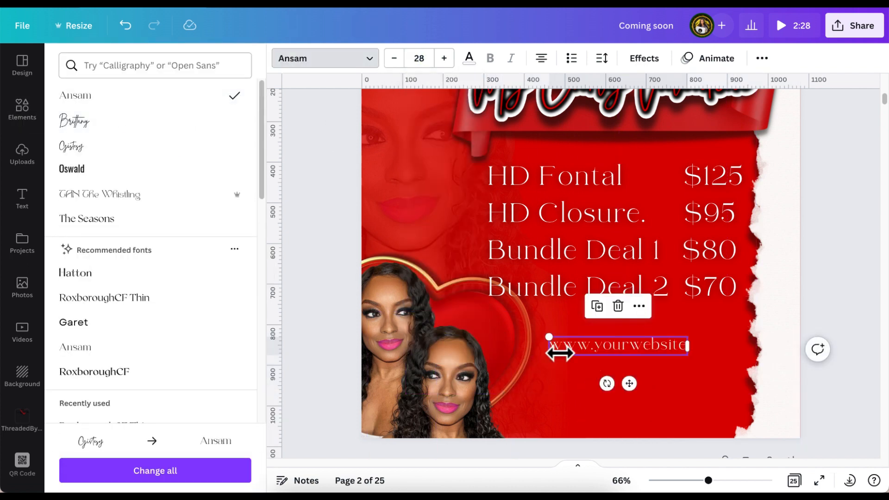
- Widen the website text box, increase its letter spacing and position the line near the bottom of the flyer
{"action": "left_click_drag", "start_coordinate": [687, 346], "coordinate": [734, 359]}
{"action": "left_click_drag", "start_coordinate": [635, 384], "coordinate": [645, 426]}
{"action": "left_click", "coordinate": [601, 58]}
{"action": "left_click_drag", "start_coordinate": [648, 111], "coordinate": [684, 135]}
{"action": "left_click_drag", "start_coordinate": [715, 393], "coordinate": [786, 405]}
{"action": "left_click_drag", "start_coordinate": [677, 423], "coordinate": [629, 423]}
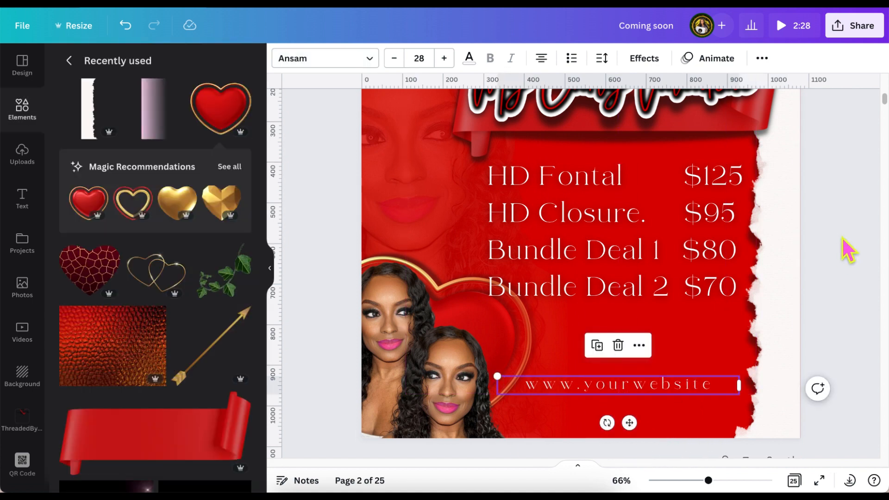
- Duplicate the red gradient overlay and move the copy over the middle of the flyer
{"action": "left_click", "coordinate": [545, 422]}
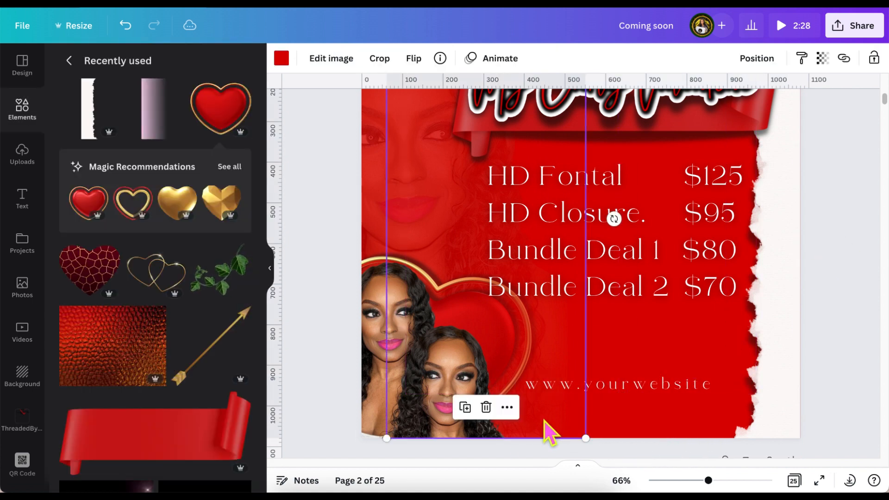
{"action": "left_click", "coordinate": [465, 407]}
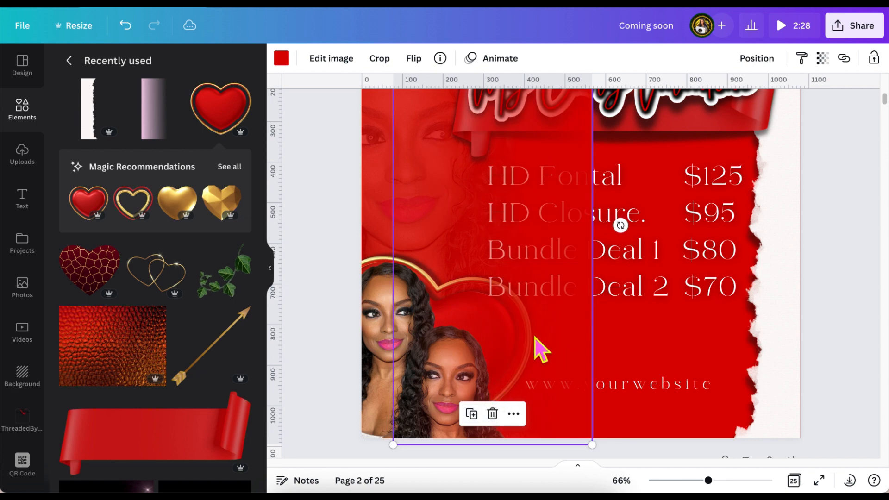
{"action": "scroll", "coordinate": [629, 236], "scroll_direction": "up", "scroll_amount": 2}
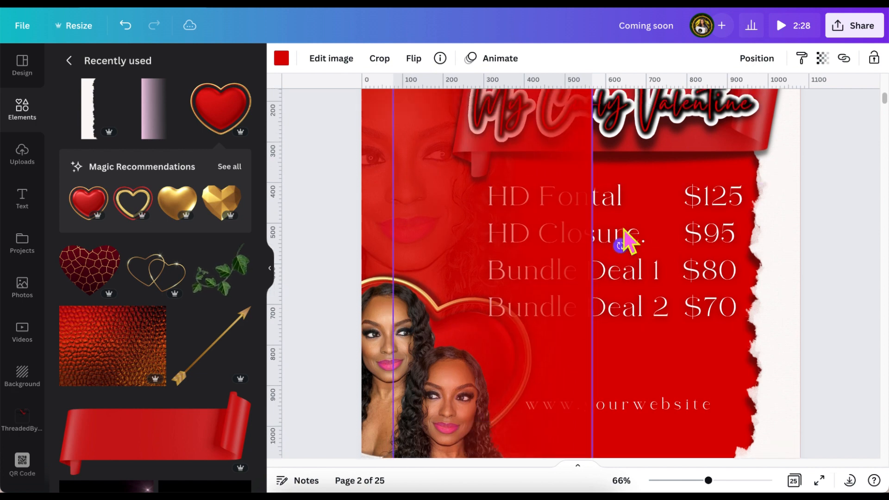
{"action": "scroll", "coordinate": [630, 237], "scroll_direction": "down", "scroll_amount": 2}
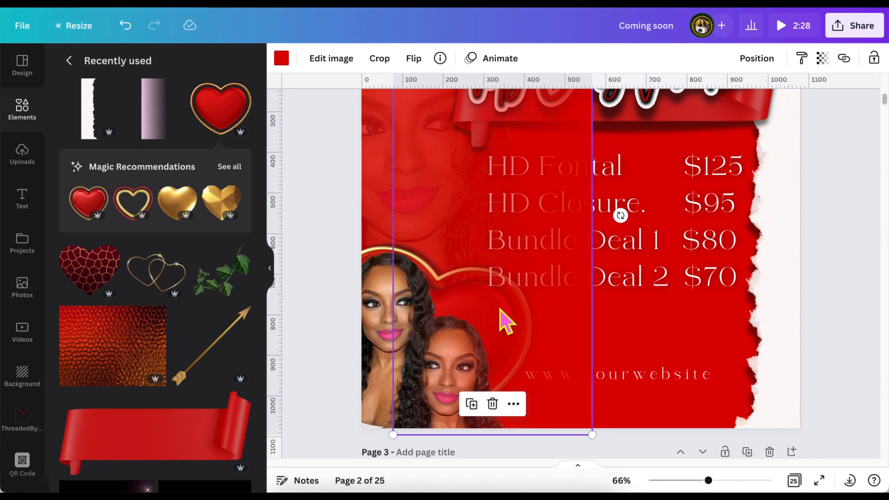
{"action": "left_click_drag", "start_coordinate": [532, 349], "coordinate": [574, 361]}
{"action": "scroll", "coordinate": [574, 361], "scroll_direction": "up", "scroll_amount": 2}
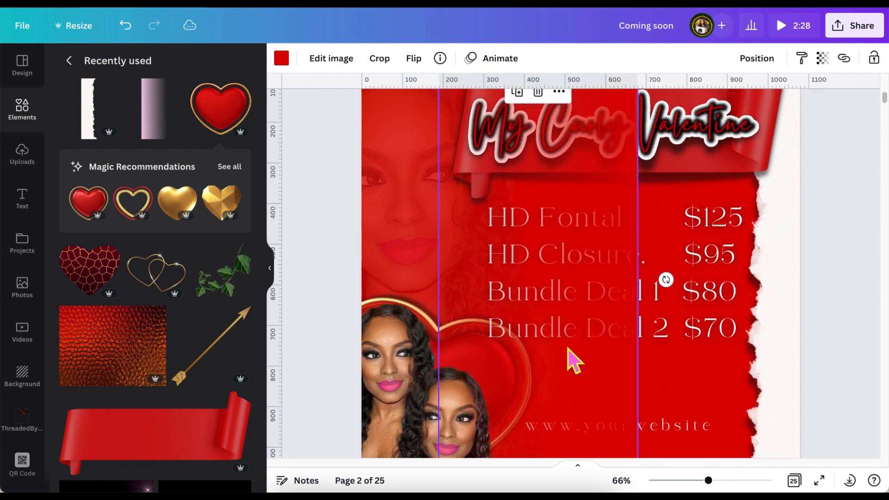
- Rotate the copied red gradient a quarter turn so it fades upward and place it across the page's bottom edge
{"action": "left_click_drag", "start_coordinate": [674, 317], "coordinate": [521, 297]}
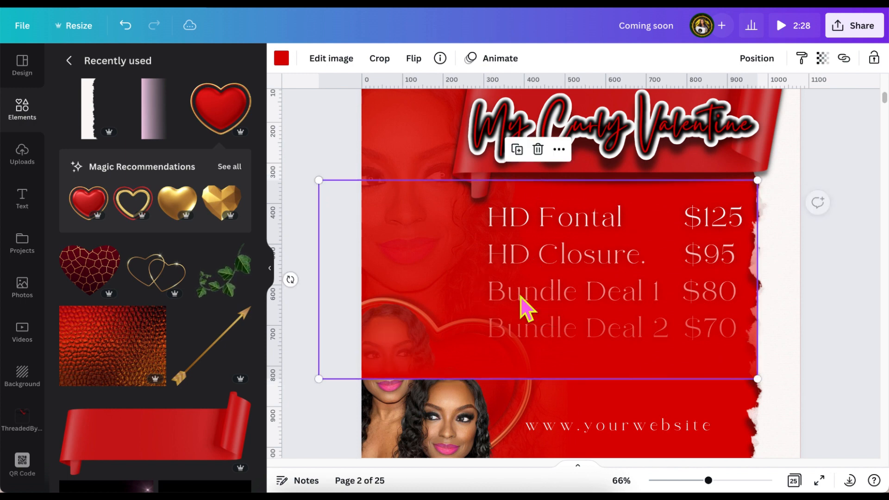
{"action": "scroll", "coordinate": [521, 297], "scroll_direction": "down", "scroll_amount": 3}
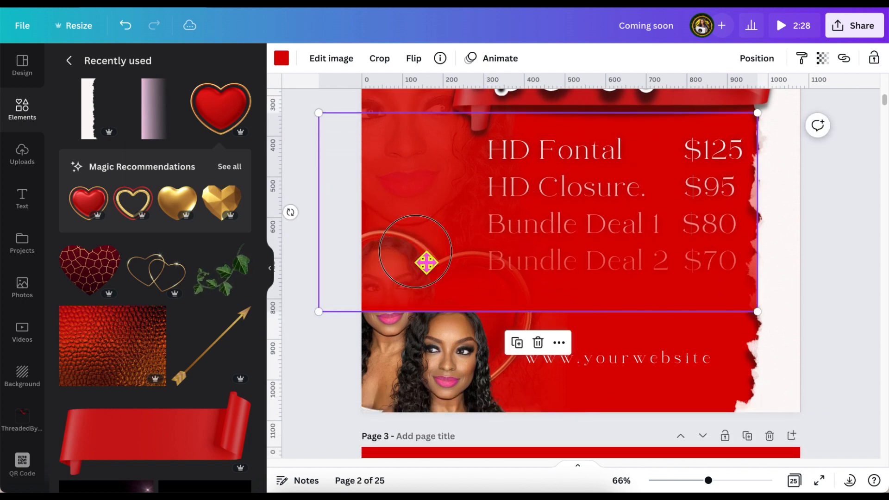
{"action": "left_click_drag", "start_coordinate": [425, 262], "coordinate": [461, 355]}
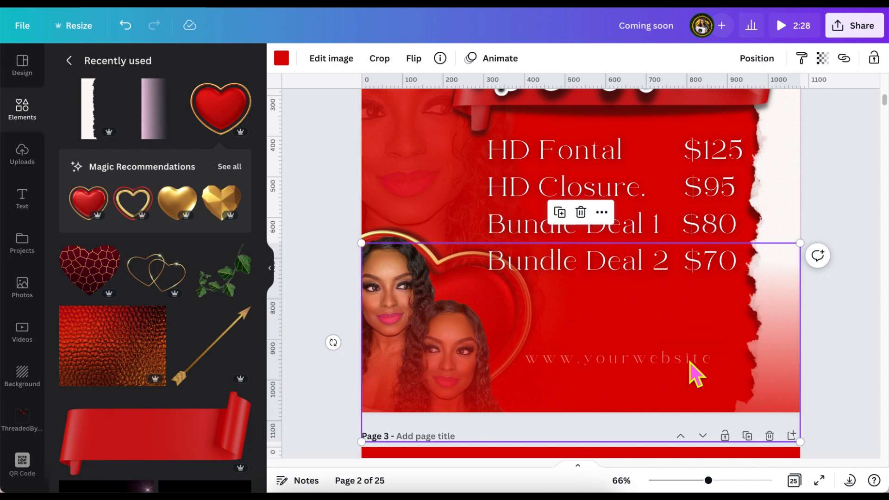
- Bring the website text to the front, above the red gradient
{"action": "left_click", "coordinate": [693, 374]}
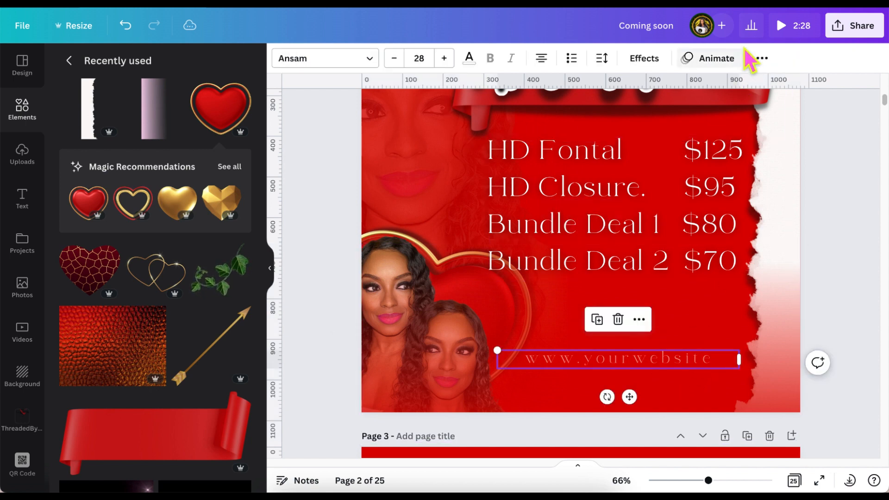
{"action": "left_click", "coordinate": [761, 58]}
{"action": "left_click", "coordinate": [657, 100]}
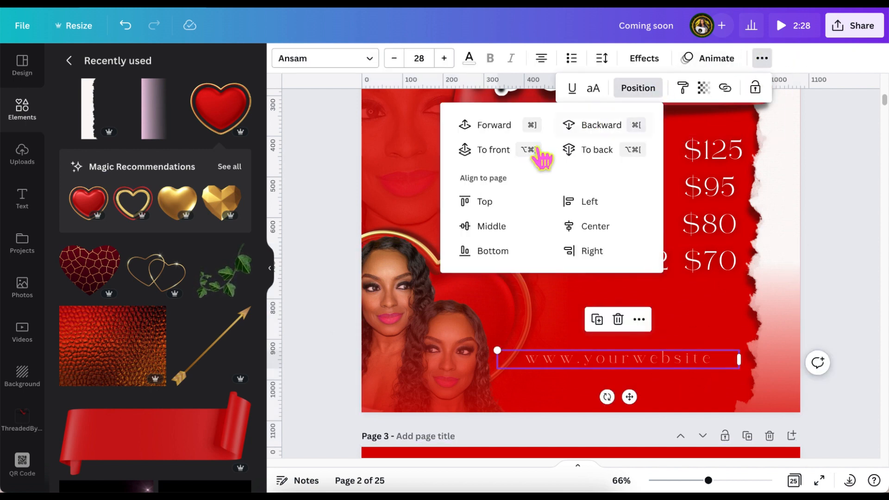
{"action": "left_click", "coordinate": [842, 147]}
{"action": "left_click", "coordinate": [840, 148]}
{"action": "scroll", "coordinate": [841, 148], "scroll_direction": "down", "scroll_amount": 1}
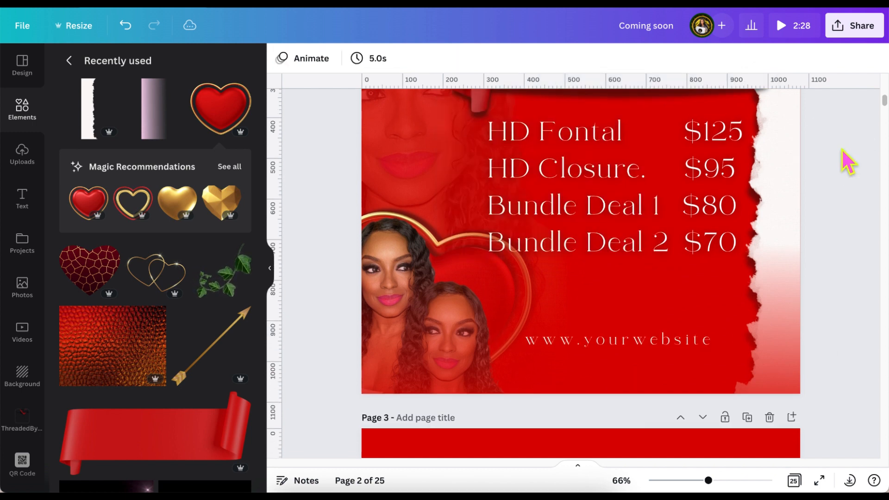
- Apply the Lift effect to the website text with an intensity of 100
{"action": "left_click", "coordinate": [676, 347]}
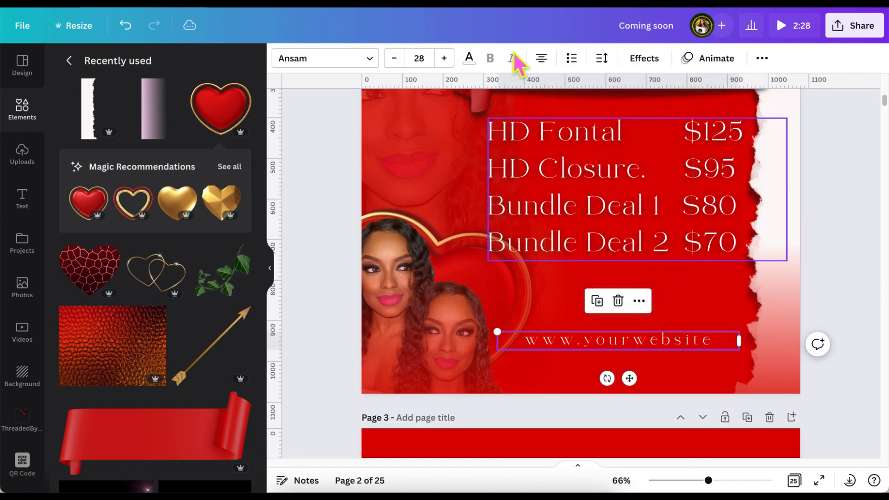
{"action": "left_click", "coordinate": [650, 69]}
{"action": "left_click", "coordinate": [213, 162]}
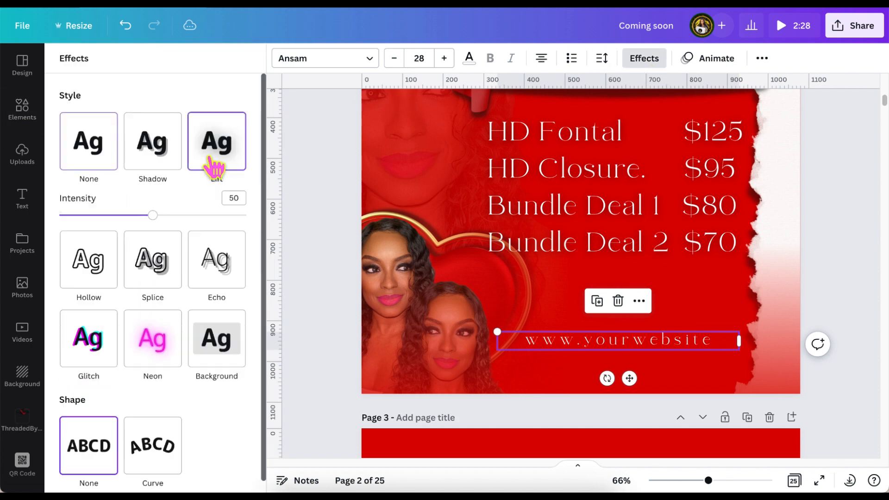
{"action": "left_click_drag", "start_coordinate": [153, 215], "coordinate": [259, 220]}
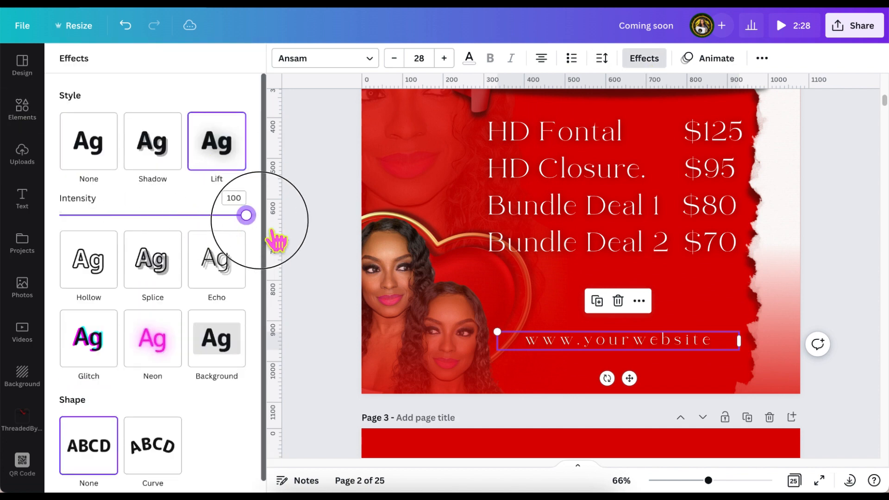
{"action": "left_click", "coordinate": [321, 204]}
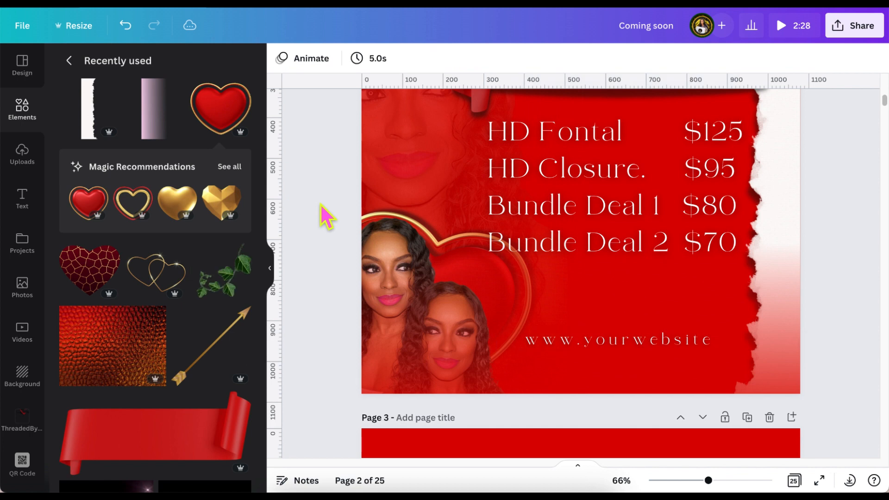
- Review the whole flyer at 56% zoom, from the ribbon banner down to the website line and bottom gradient
{"action": "scroll", "coordinate": [320, 204], "scroll_direction": "down", "scroll_amount": 1}
{"action": "scroll", "coordinate": [320, 203], "scroll_direction": "up", "scroll_amount": 1}
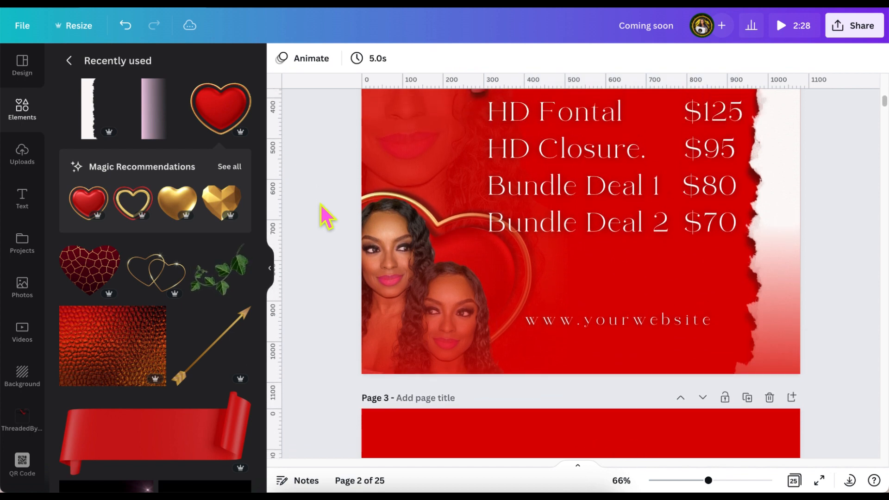
{"action": "scroll", "coordinate": [320, 203], "scroll_direction": "up", "scroll_amount": 3}
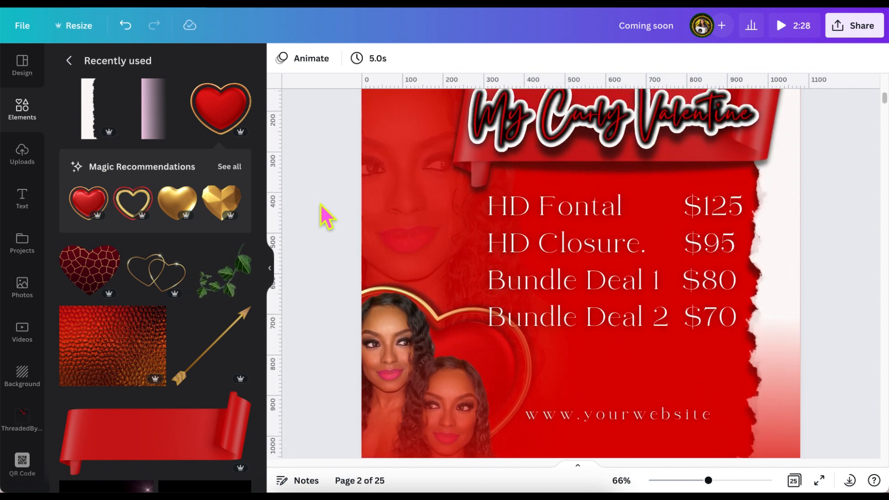
{"action": "scroll", "coordinate": [320, 205], "scroll_direction": "up", "scroll_amount": 2}
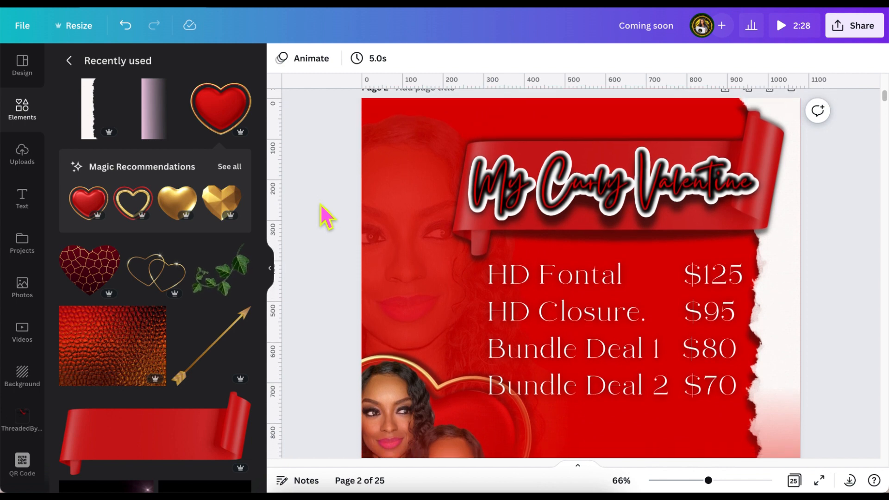
{"action": "scroll", "coordinate": [320, 204], "scroll_direction": "down", "scroll_amount": 1}
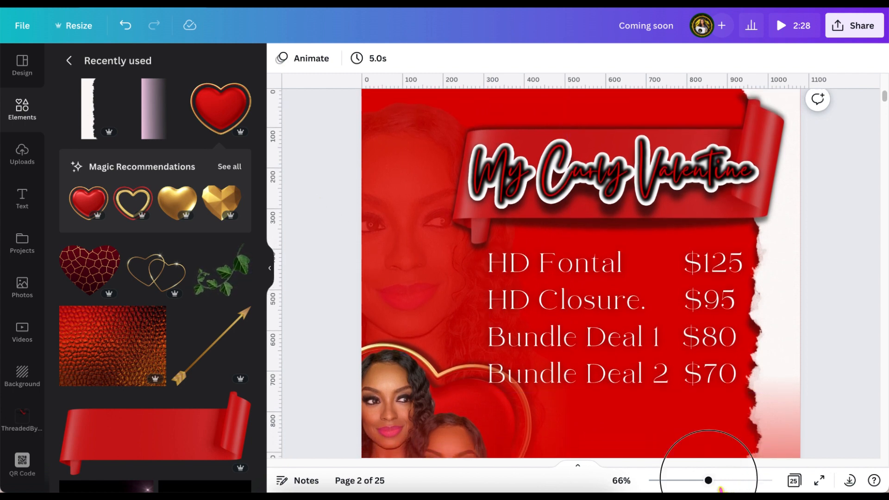
{"action": "left_click_drag", "start_coordinate": [708, 480], "coordinate": [702, 480]}
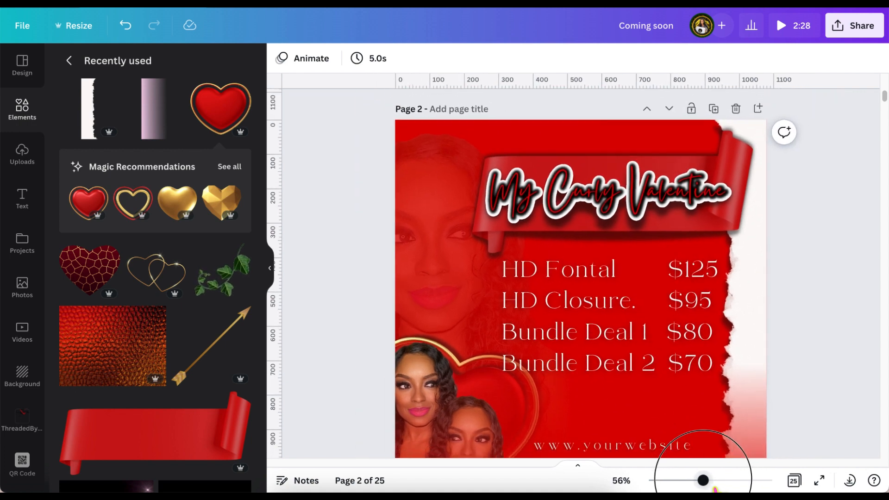
{"action": "scroll", "coordinate": [795, 385], "scroll_direction": "down", "scroll_amount": 2}
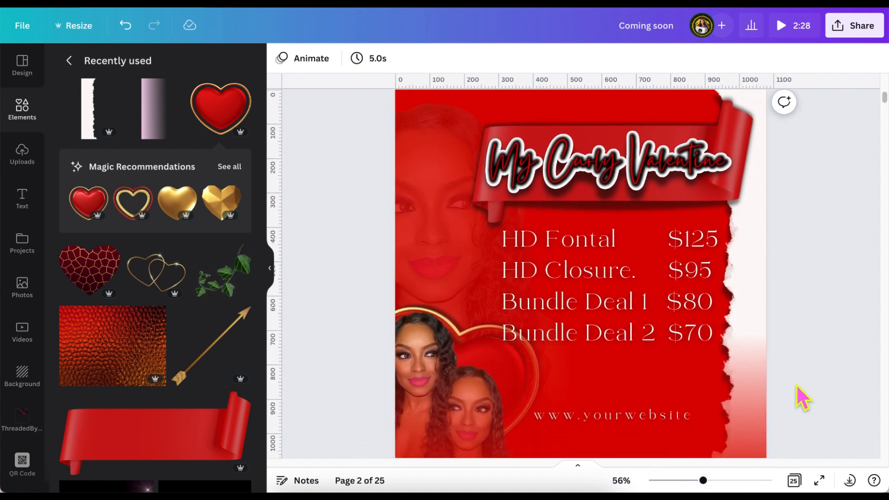